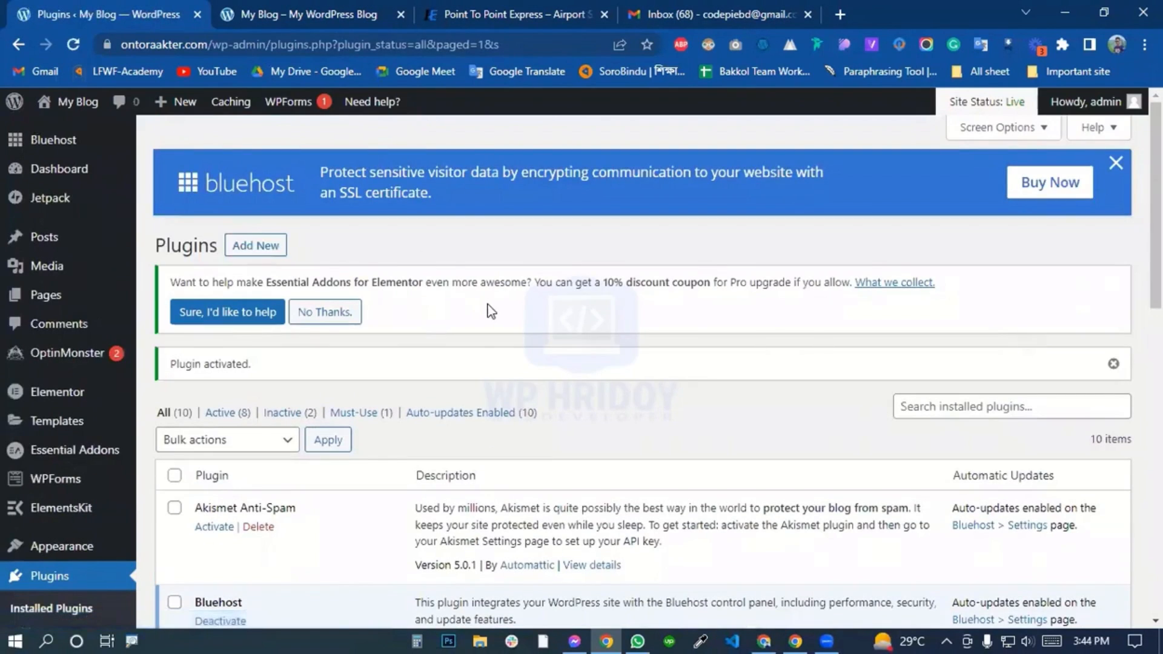
Open the API settings of the Mailchimp for WordPress plugin.
scroll(492, 312, down, 5)
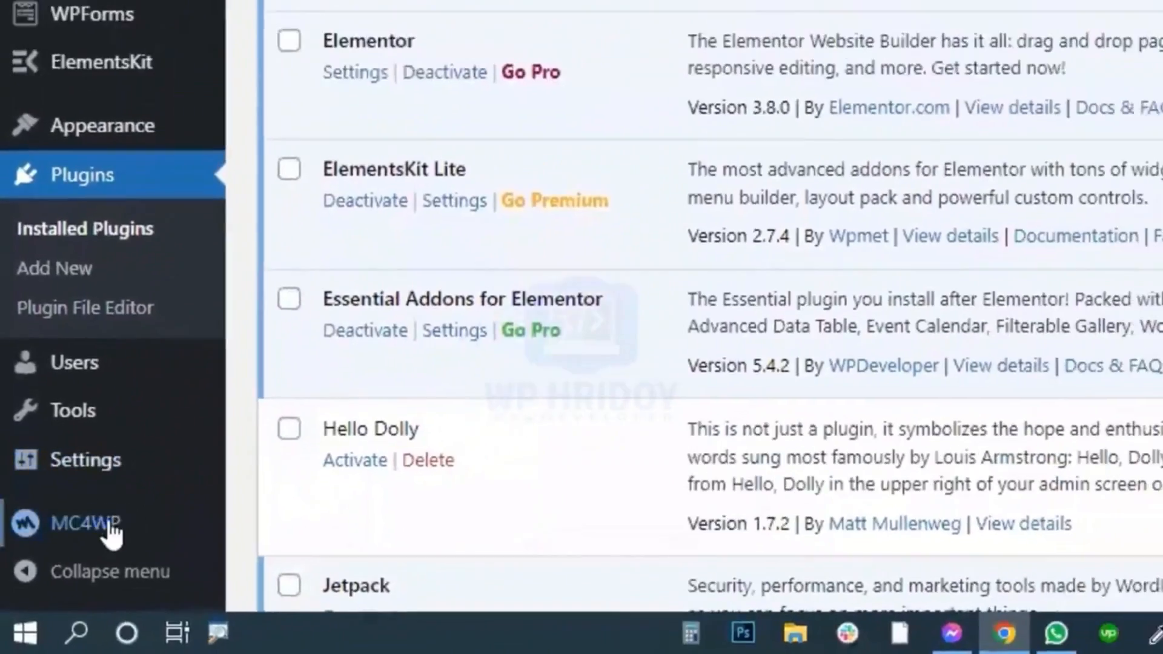
mouse_move(108, 525)
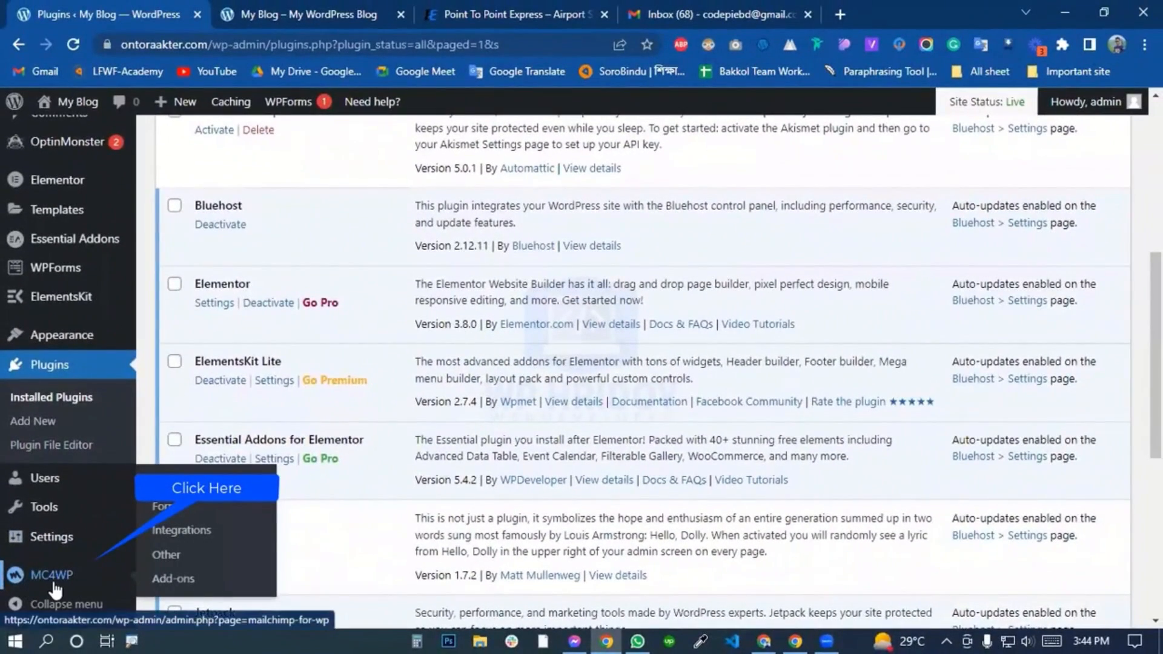
click(50, 584)
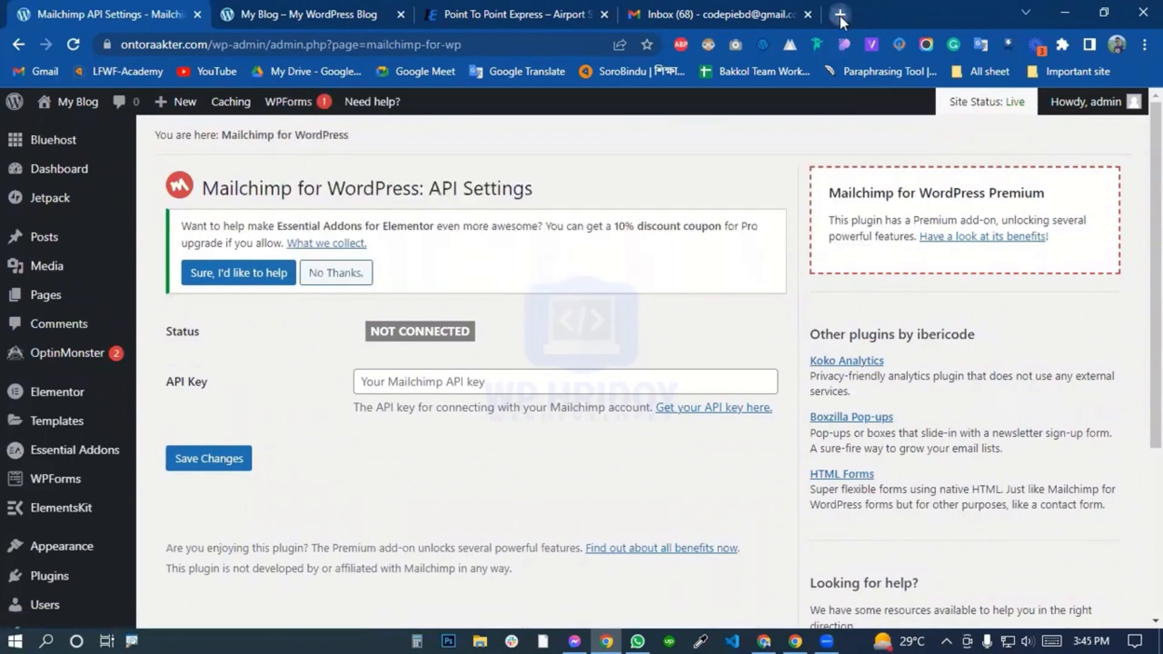
Search the web for mailchimp in a new browser tab and open the official Mailchimp site.
click(840, 13)
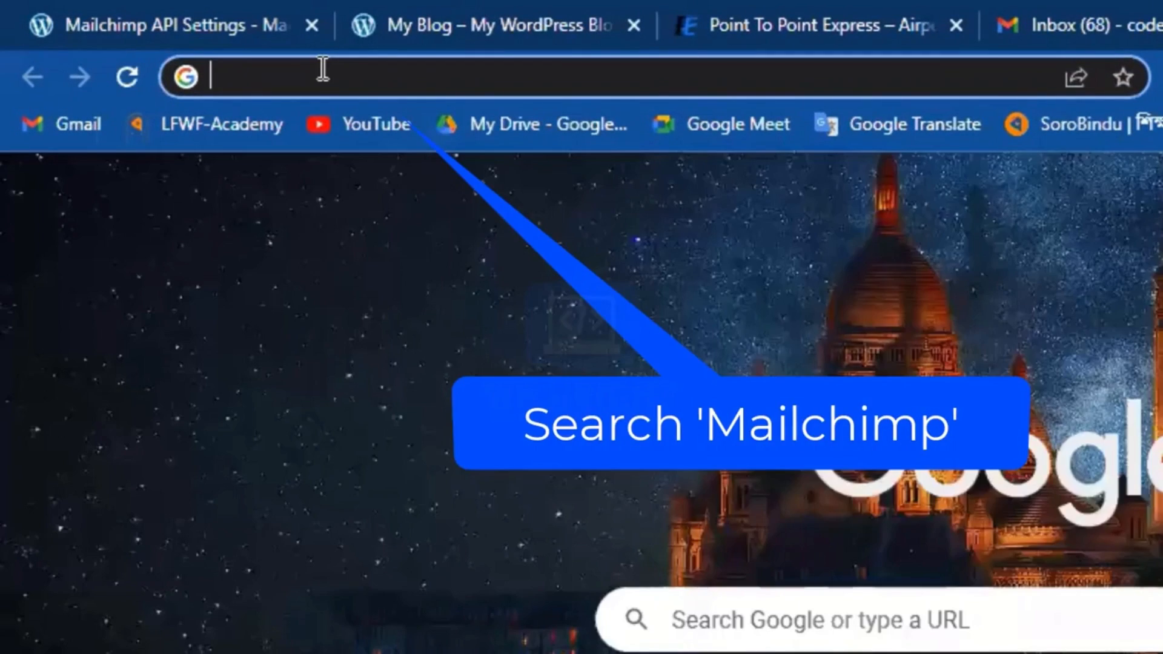
text(mailchimp)
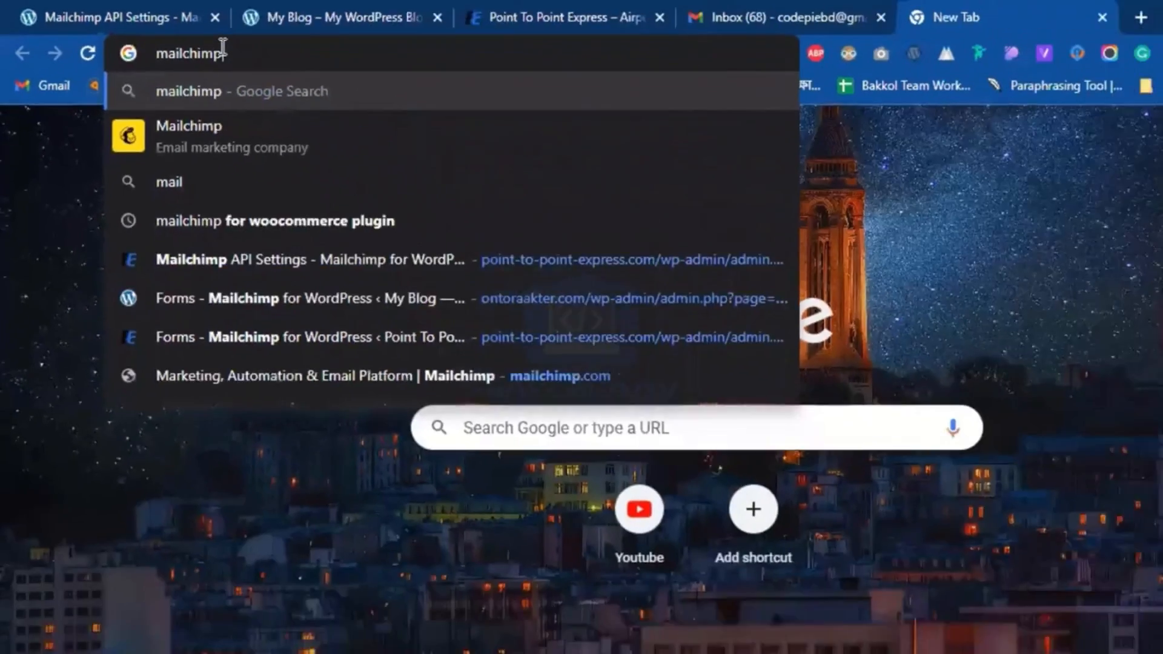
key(Return)
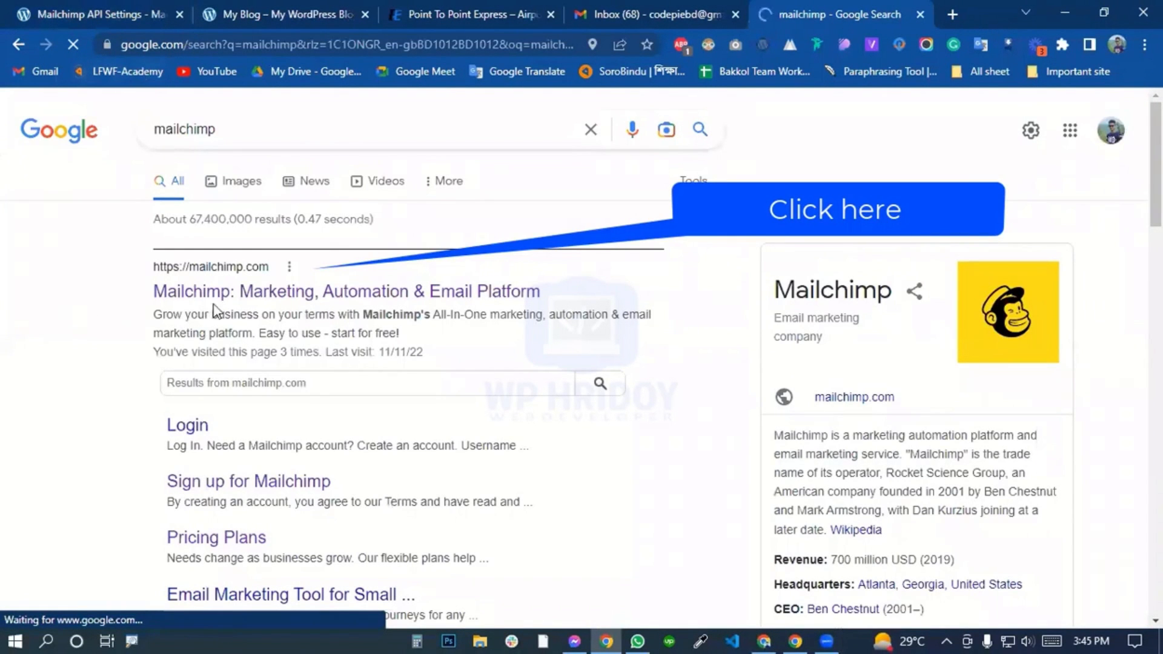
click(294, 295)
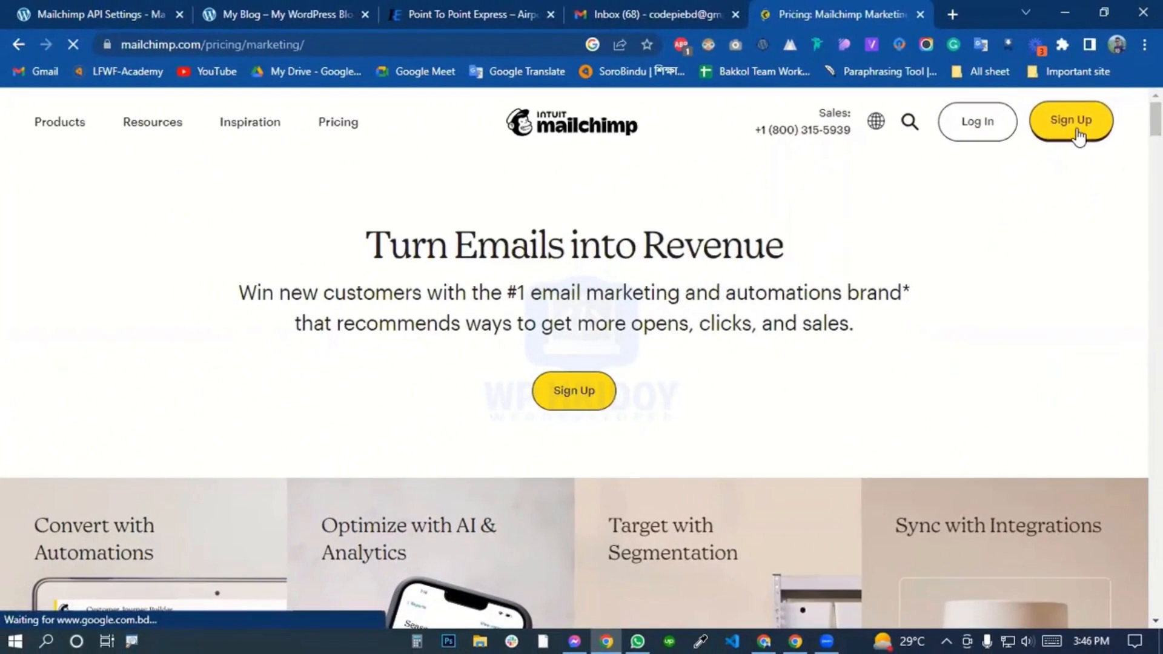
Sign up for Mailchimp's Free plan with the account's email, username and password, opting out of promotional emails.
scroll(583, 330, down, 3)
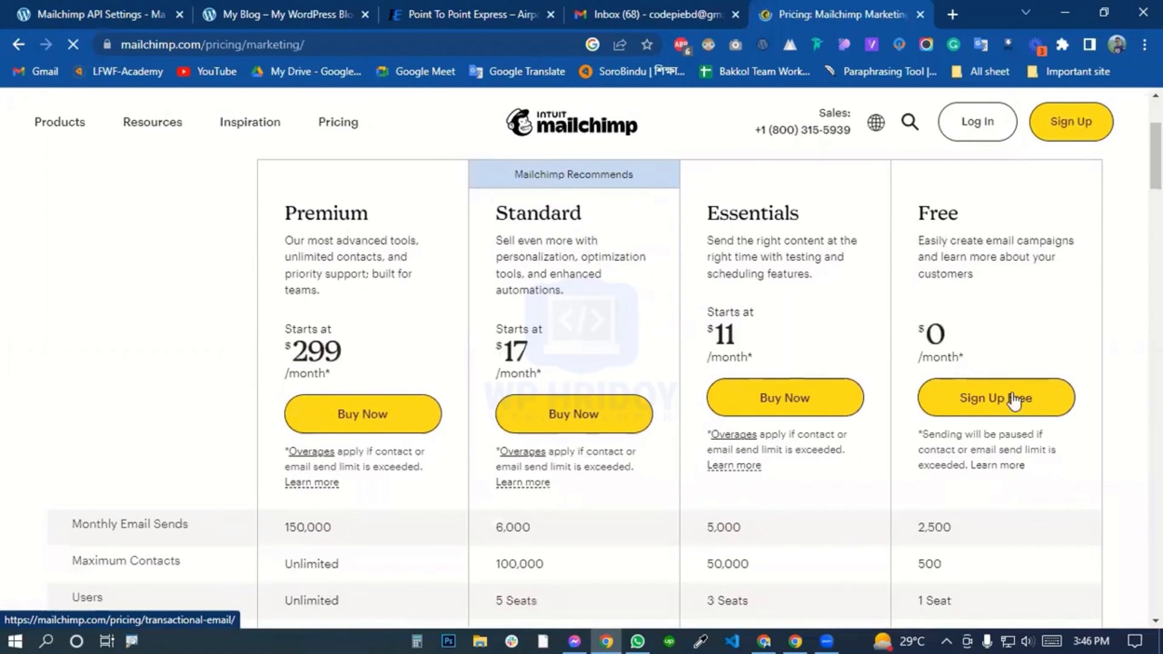
click(1013, 402)
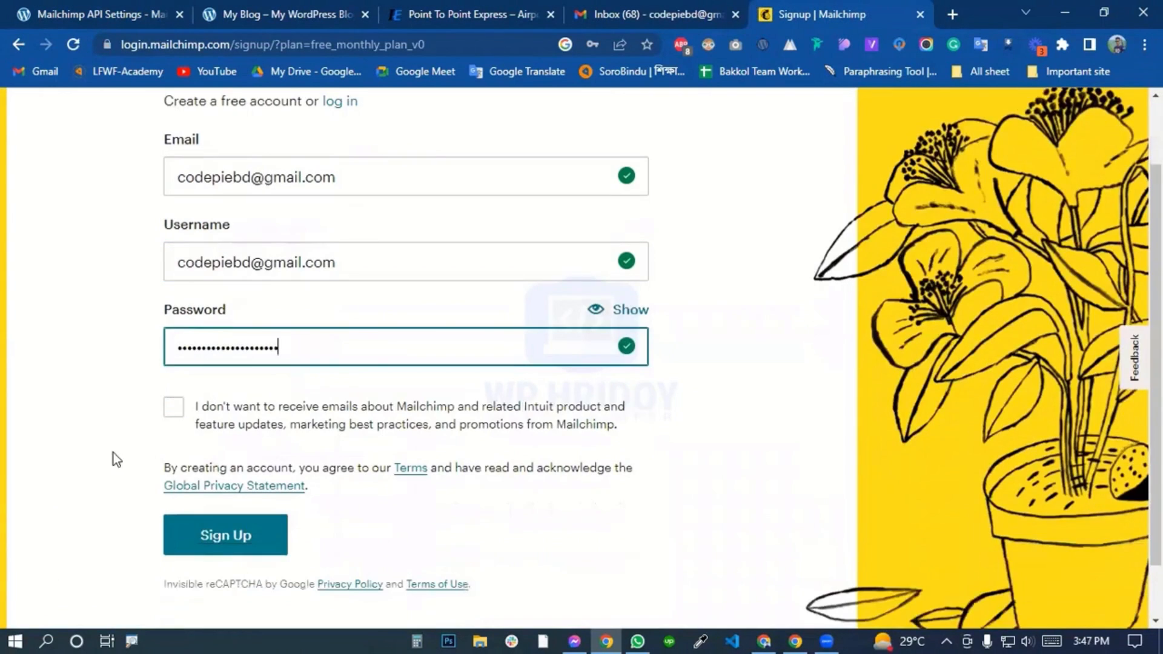
click(175, 410)
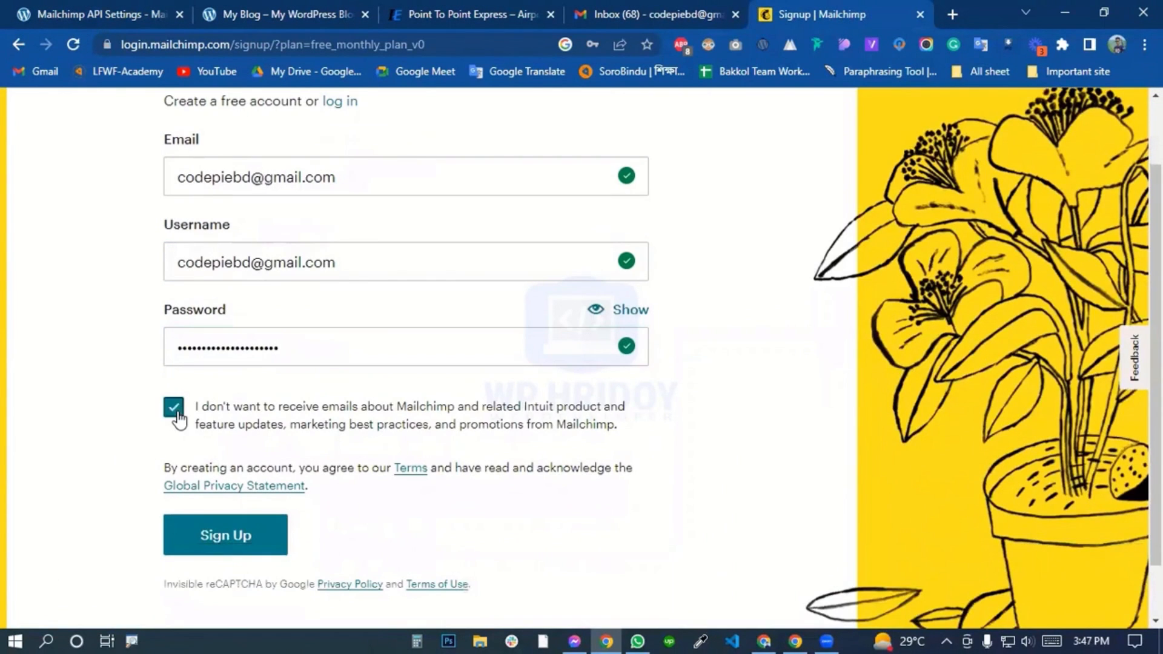
click(221, 549)
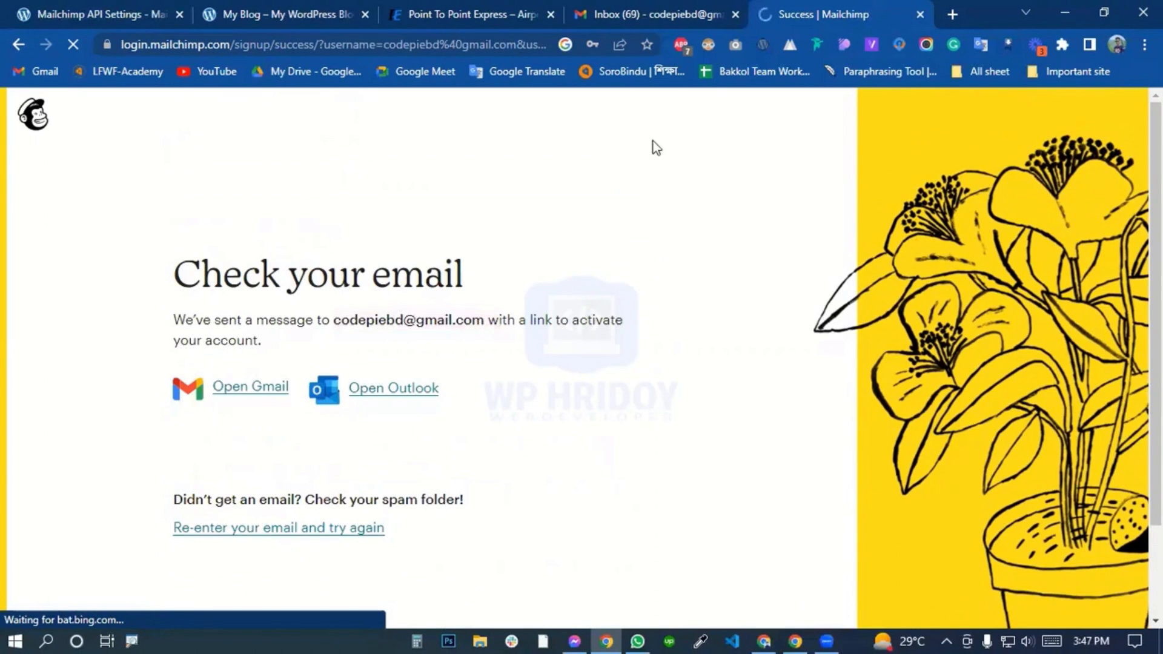
Activate the account from the Mailchimp activation email in Gmail and continue the setup with the Free plan.
click(639, 10)
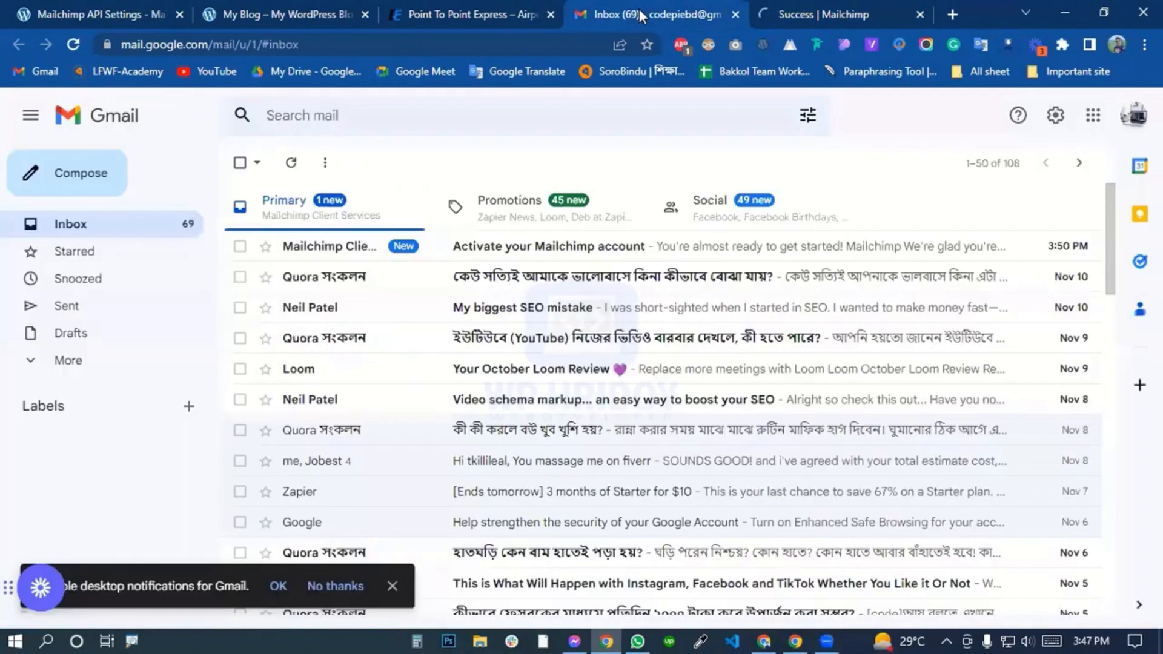
click(350, 259)
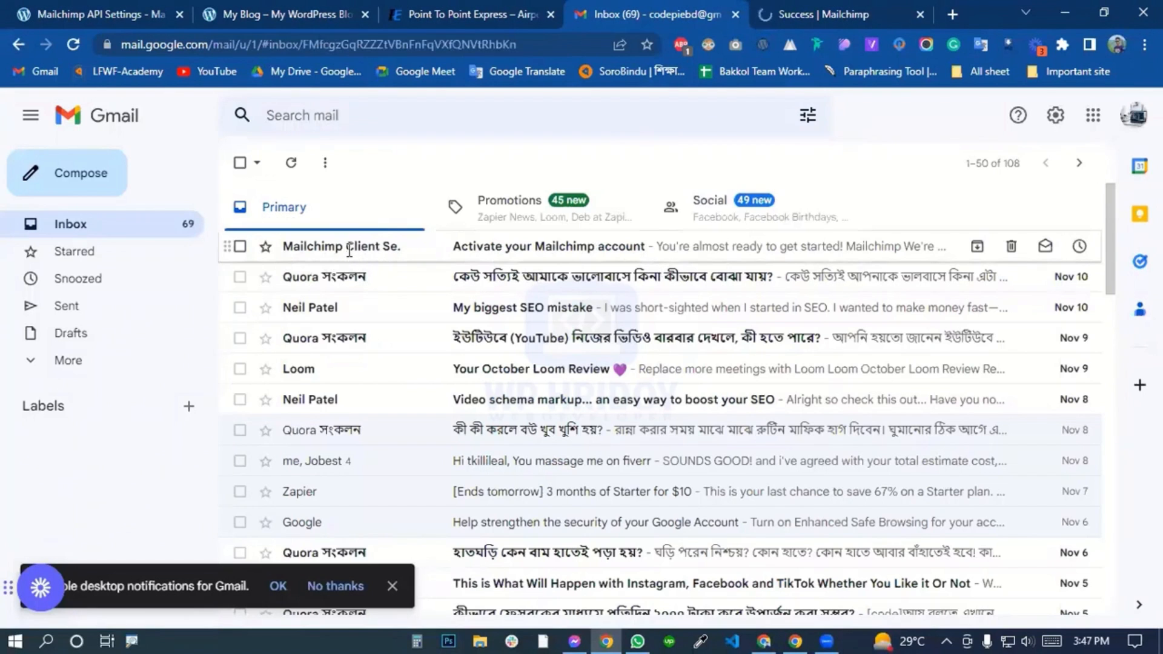
scroll(391, 425, down, 3)
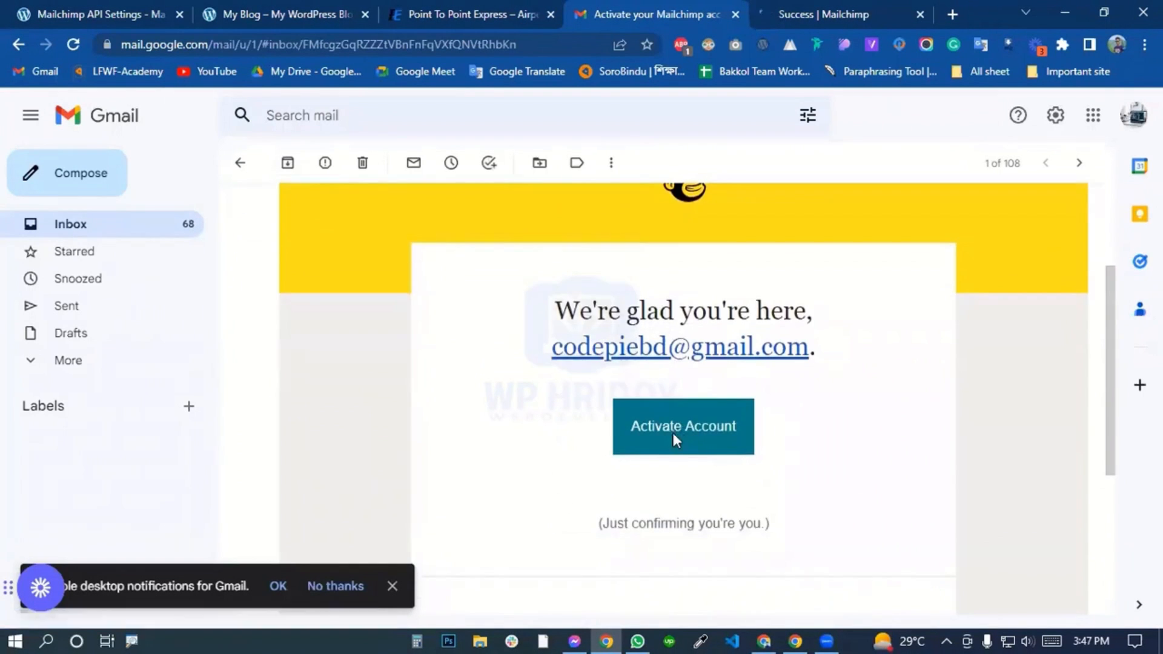
click(674, 432)
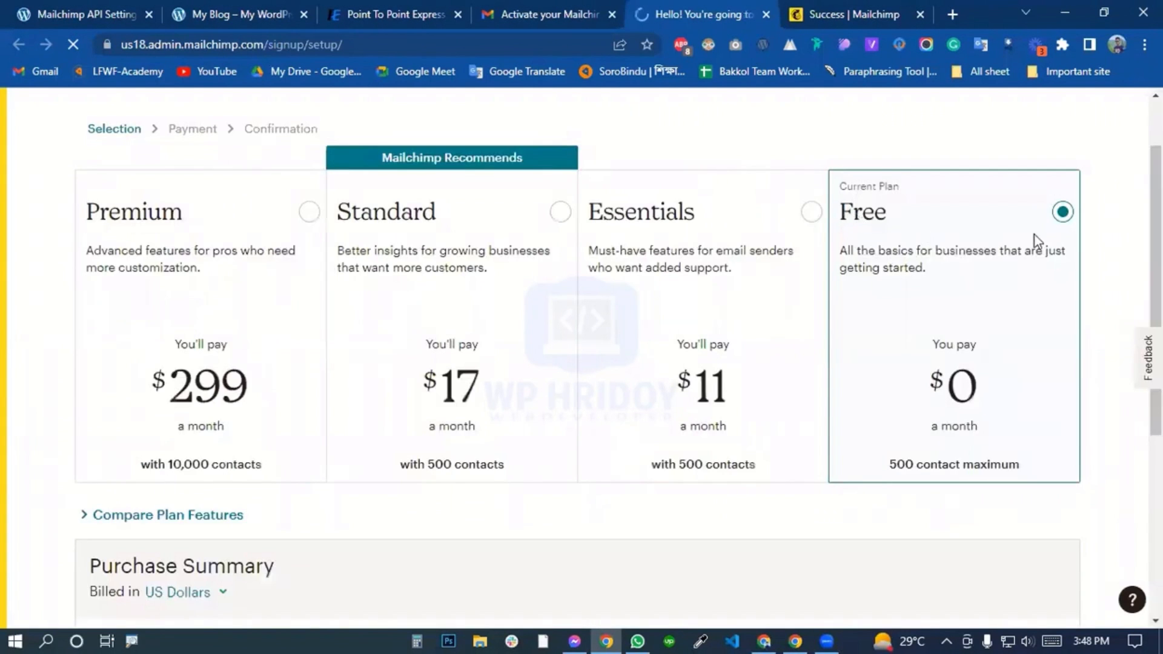
scroll(1004, 399, down, 4)
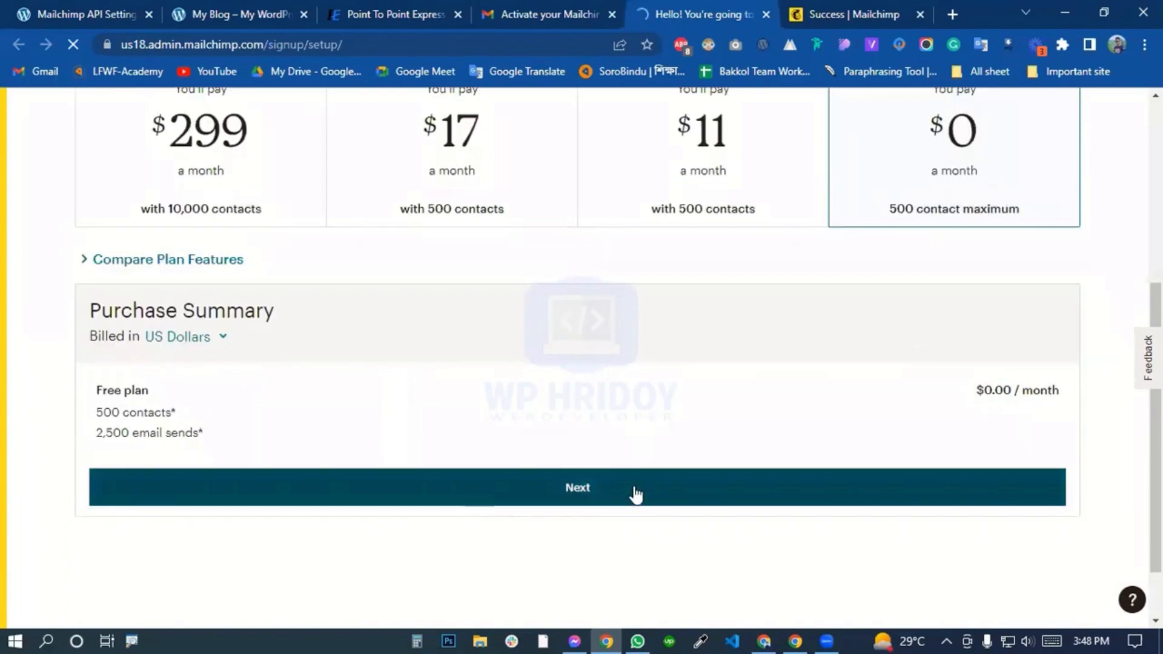
click(636, 495)
Fill in the owner's first and last name, business name and phone number, allow Mailchimp calls about offers, and continue.
click(126, 326)
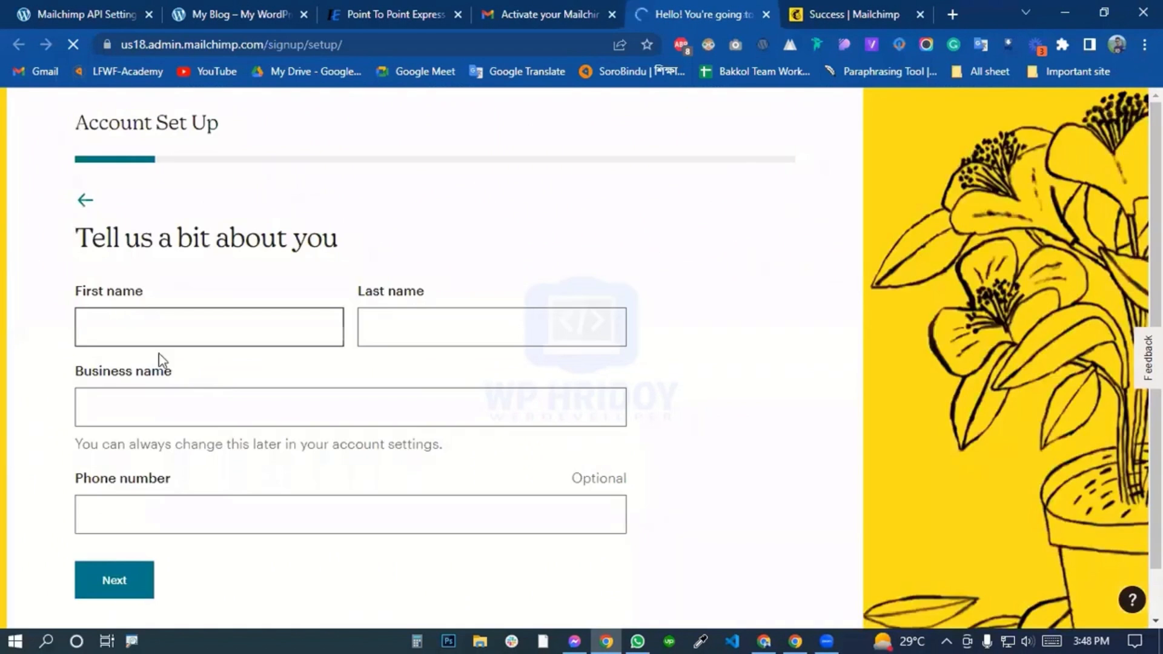
click(158, 364)
click(397, 327)
click(418, 372)
click(184, 410)
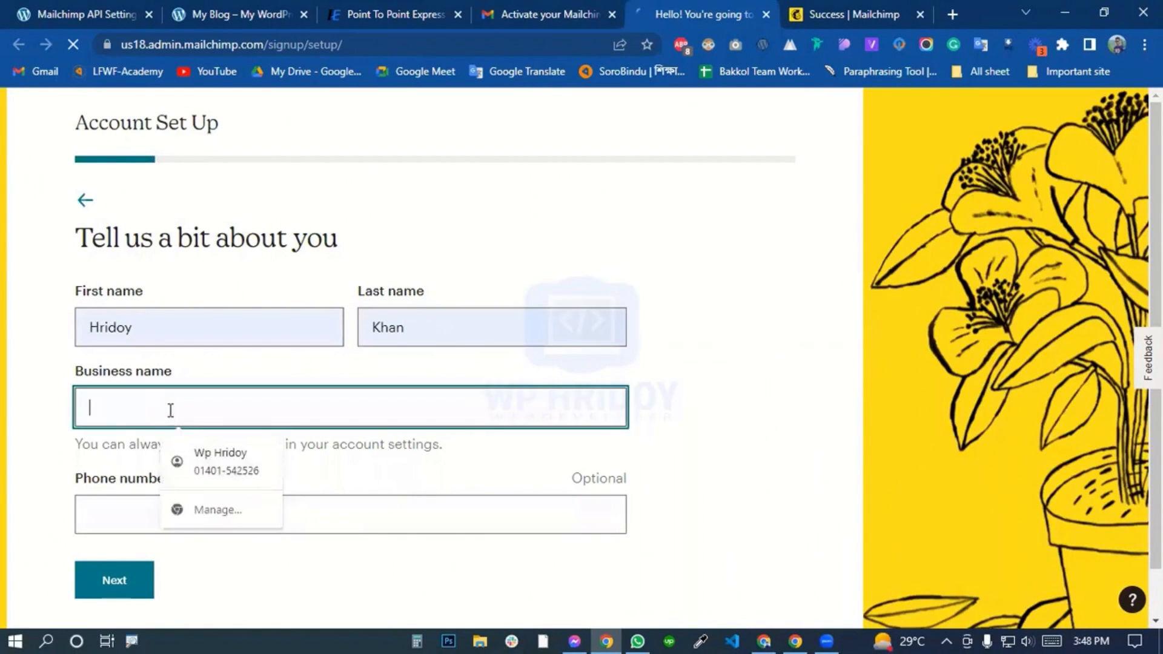
click(212, 461)
scroll(182, 470, down, 1)
click(85, 472)
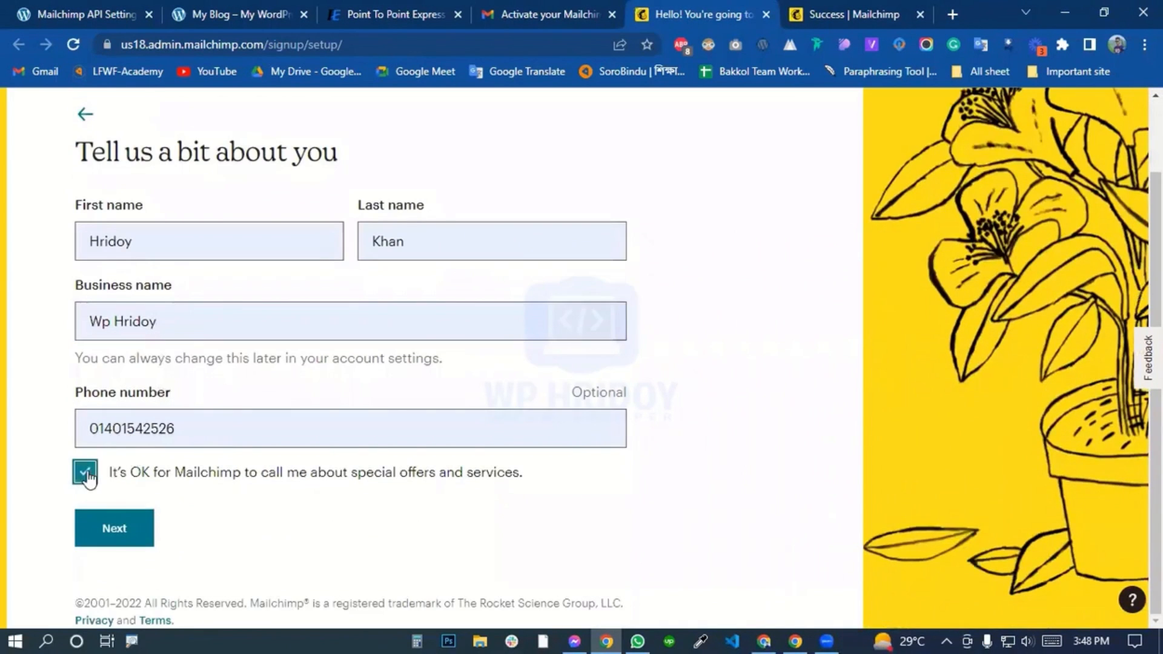
click(139, 526)
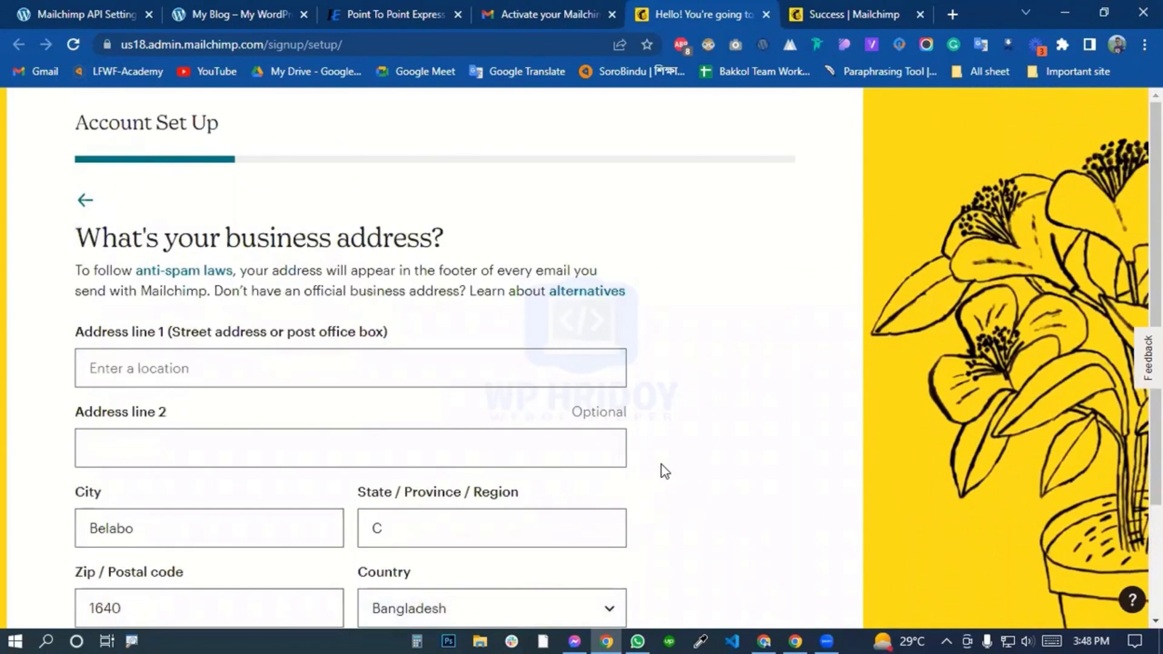
Fill in the business address with the saved address details and continue the account setup.
click(189, 369)
click(218, 423)
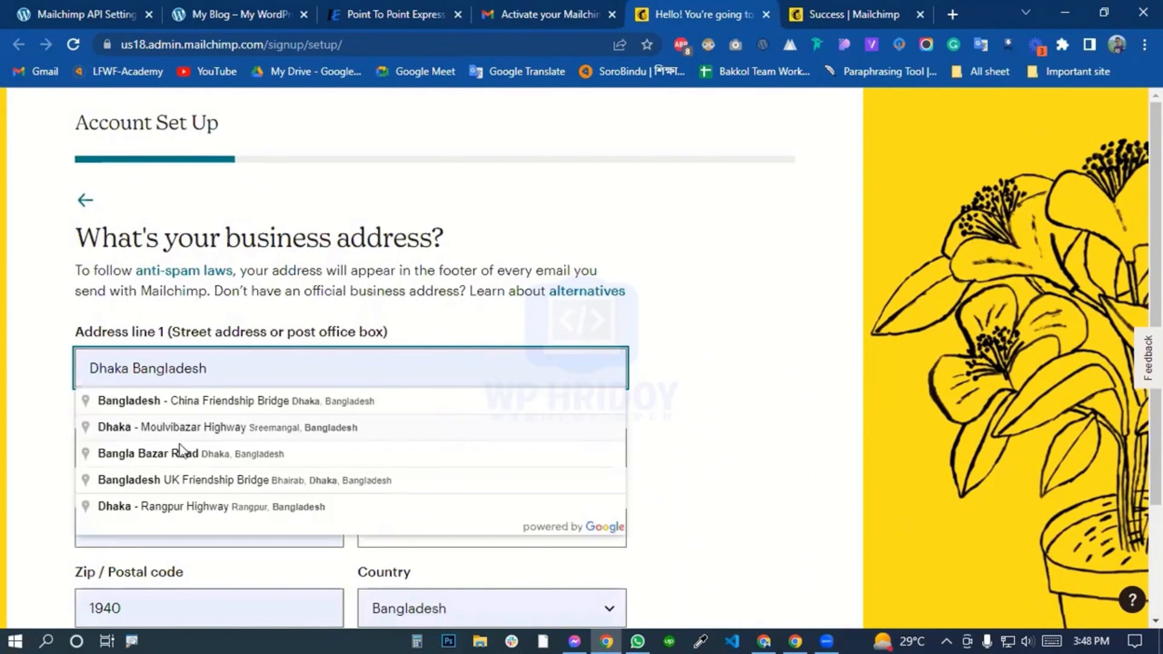
click(16, 438)
click(151, 450)
scroll(175, 427, down, 2)
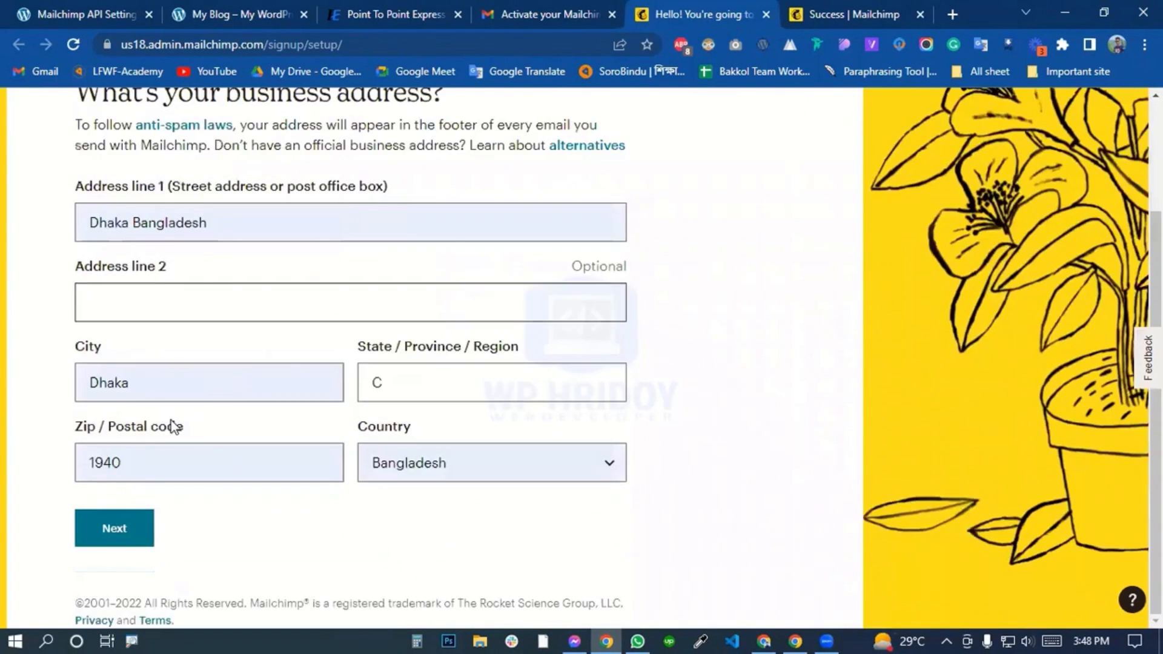
click(139, 535)
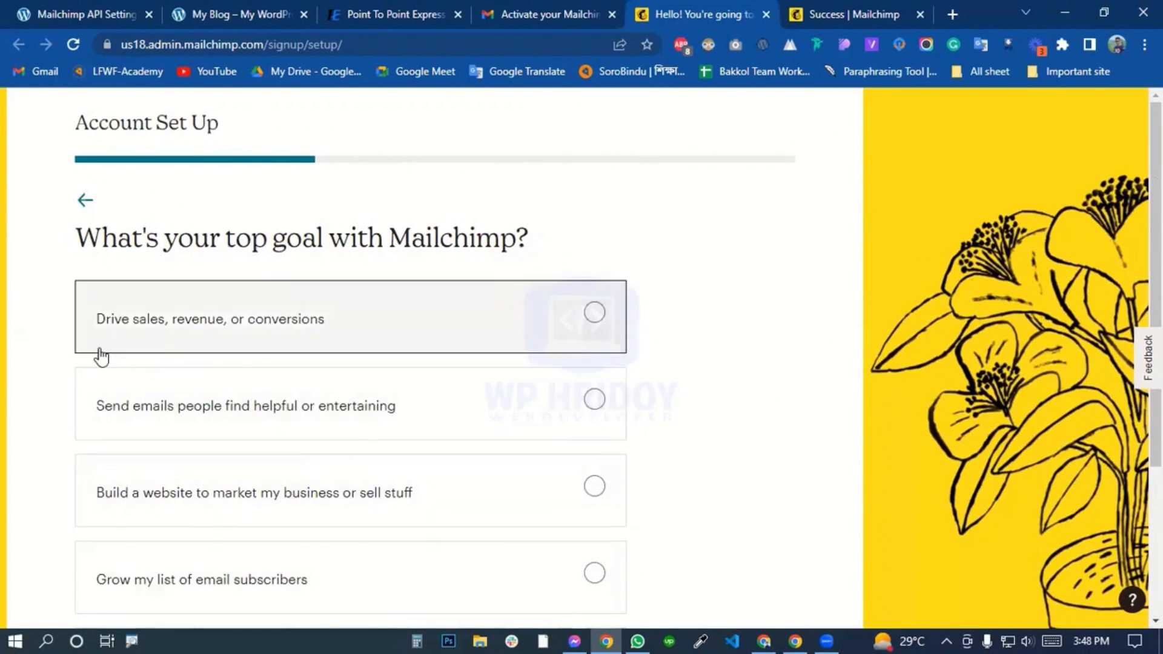
Choose "Grow my list of email subscribers" as the top goal and 501 - 5,000 as the number of subscribers.
scroll(121, 352, down, 1)
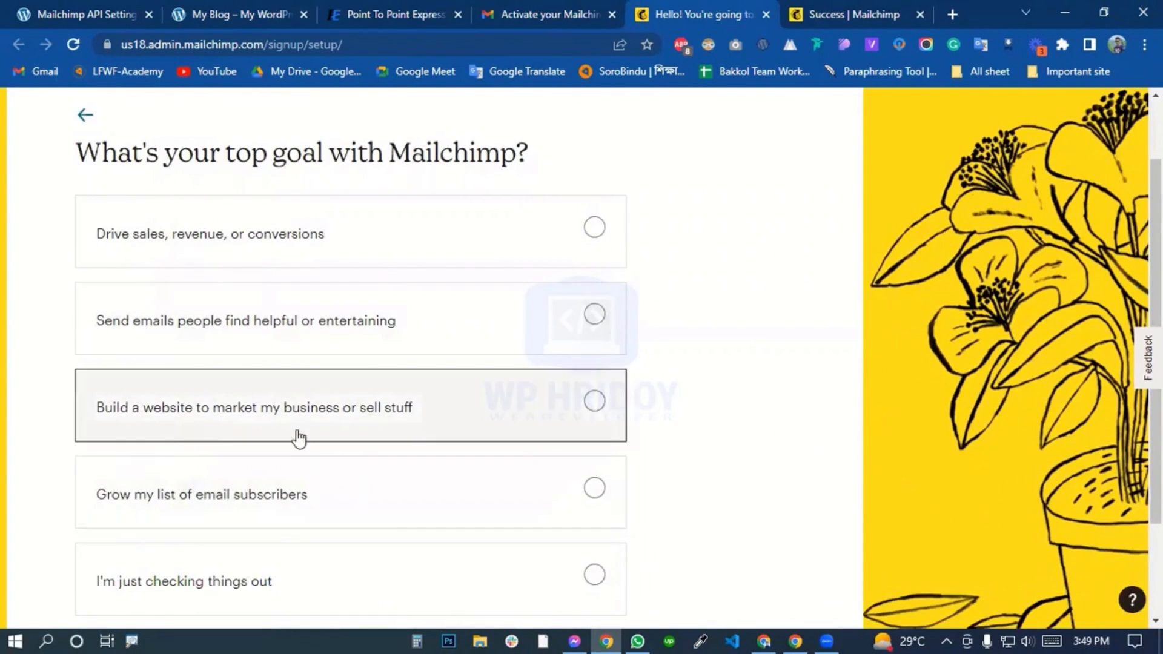
click(596, 491)
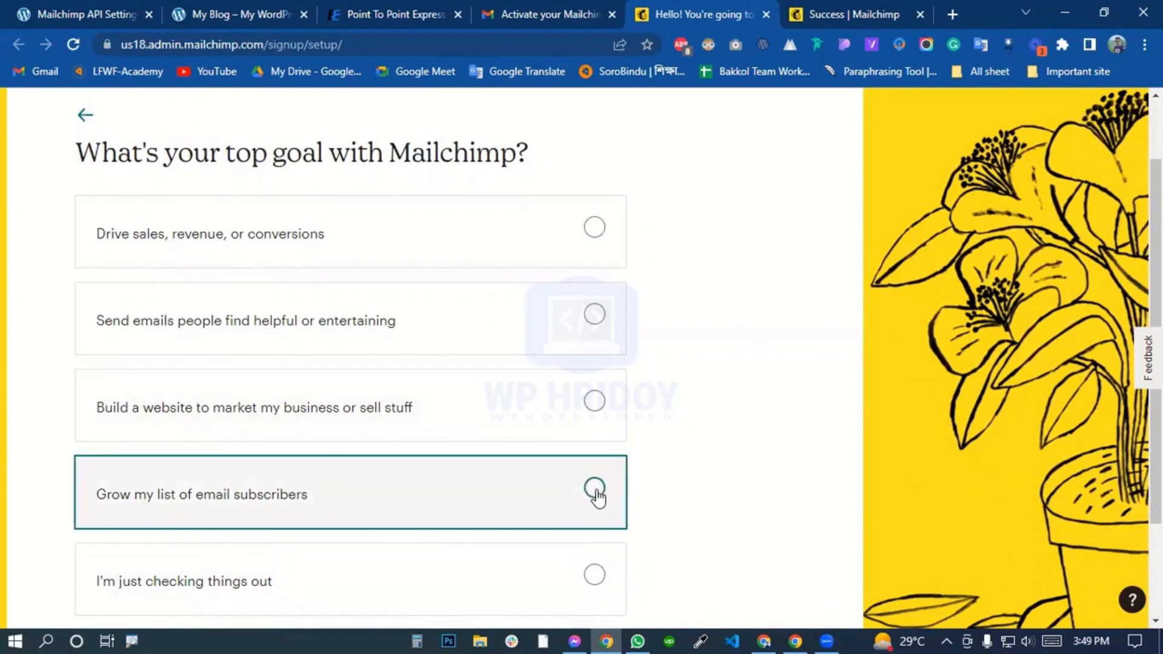
click(112, 530)
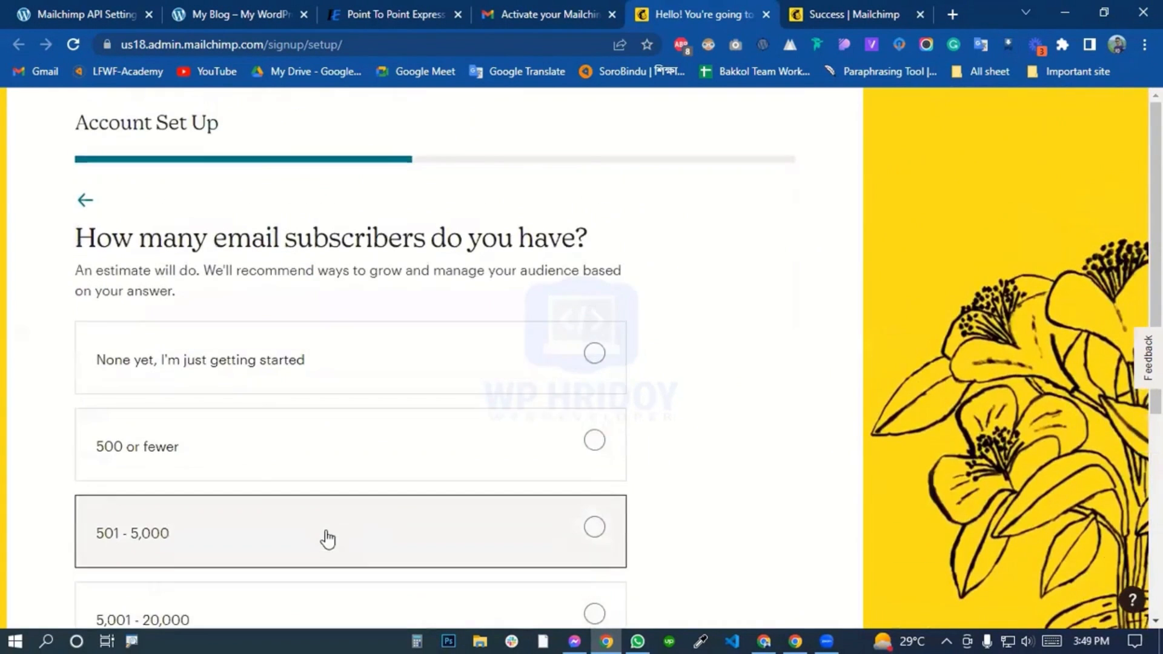
scroll(97, 388, down, 1)
click(195, 449)
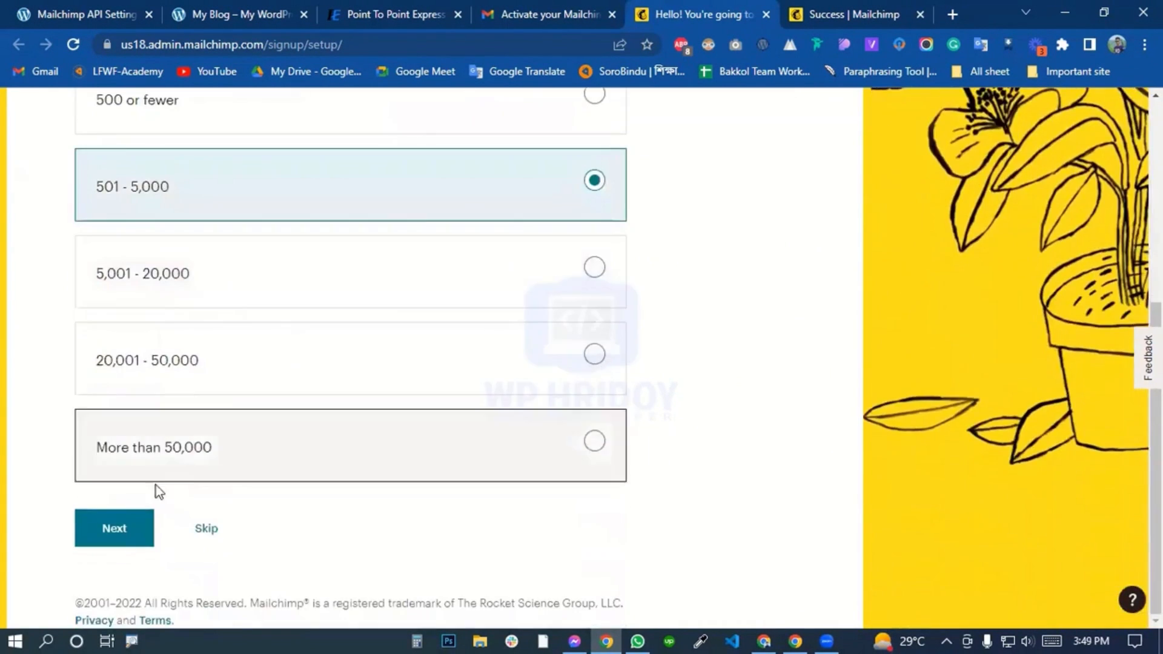
click(114, 525)
Copy the My Blog site's address into the Website URL field of the account setup and continue.
click(125, 411)
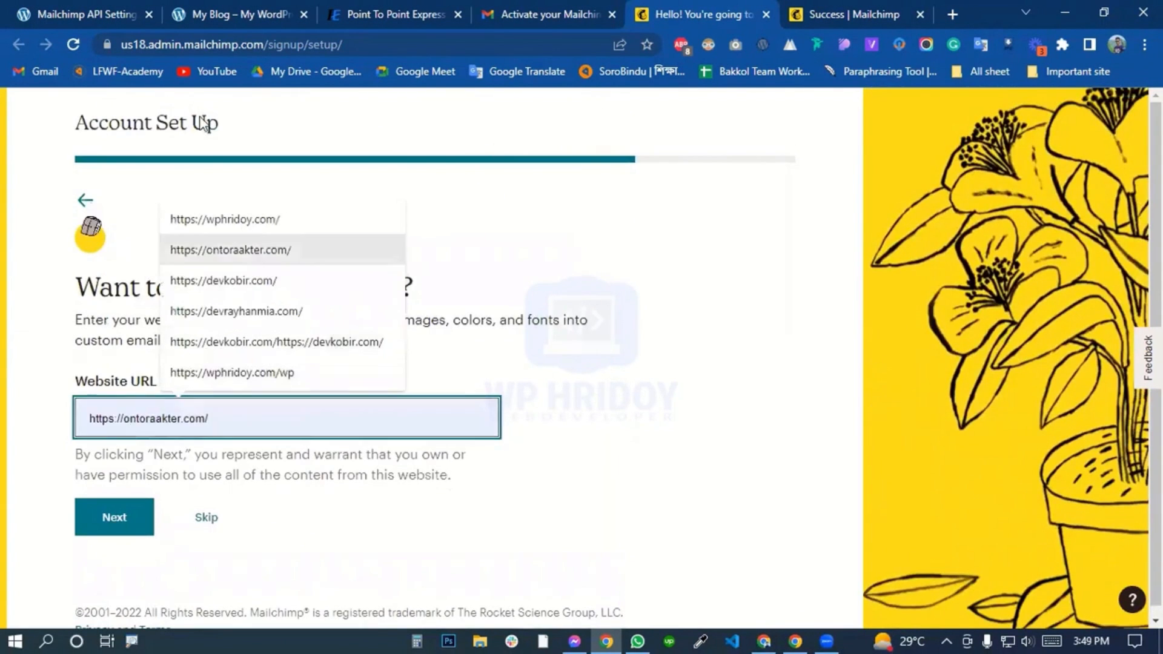
click(228, 11)
click(172, 46)
right_click(169, 43)
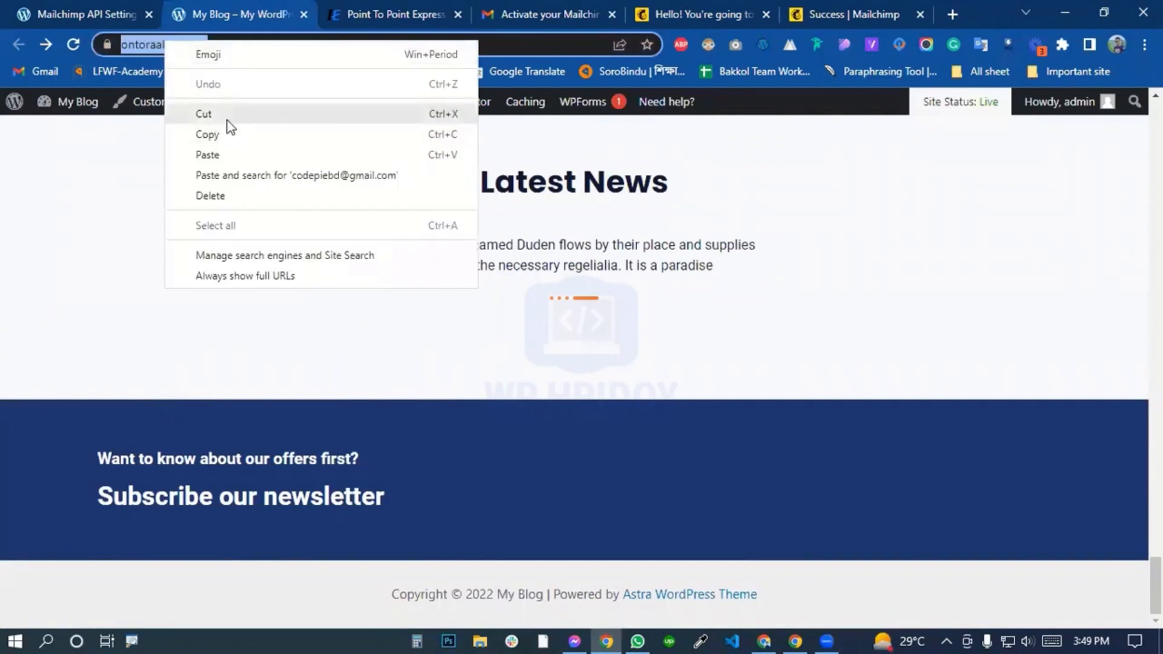
click(218, 135)
click(679, 18)
right_click(241, 422)
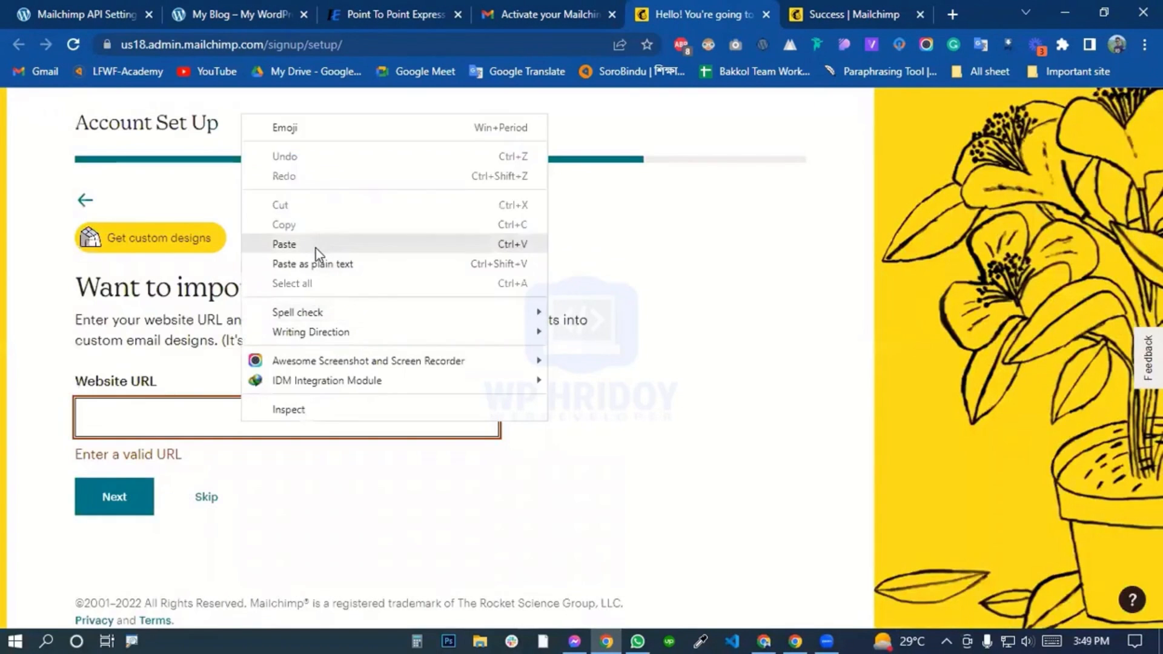
click(314, 251)
click(110, 526)
Select the E-commerce Newsletter, Mailchimp Presents and Courier Highlights emails, then finish the setup and enter the Mailchimp home page.
scroll(158, 376, down, 1)
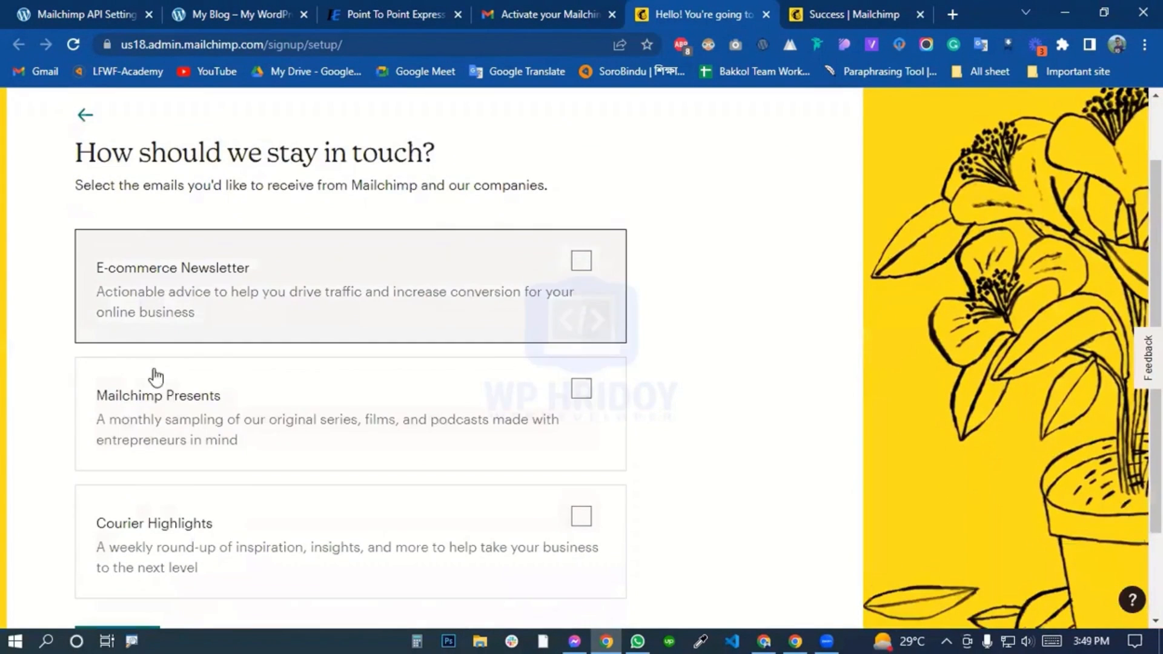
click(421, 300)
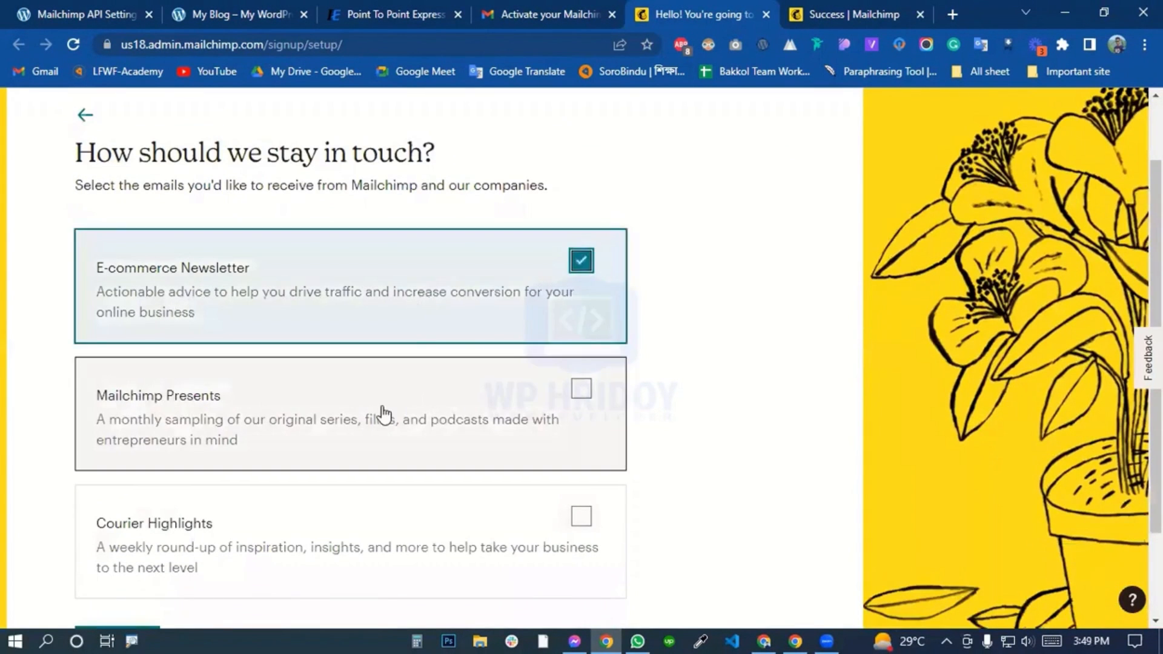
click(382, 416)
click(389, 511)
scroll(389, 512, down, 2)
click(118, 530)
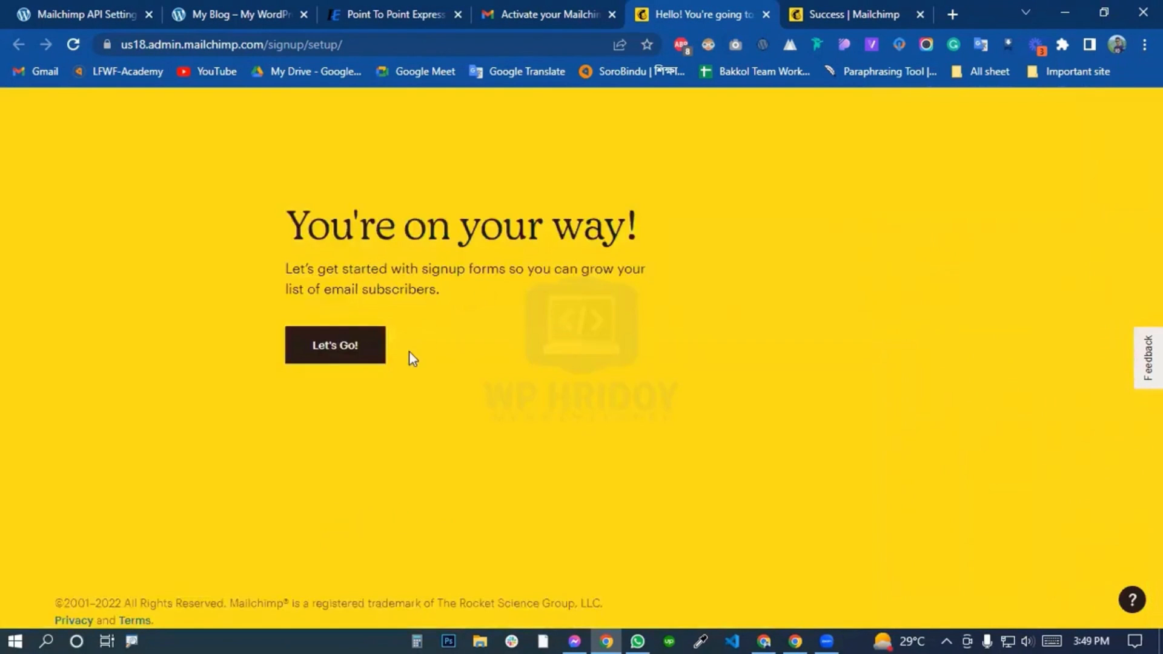
click(334, 343)
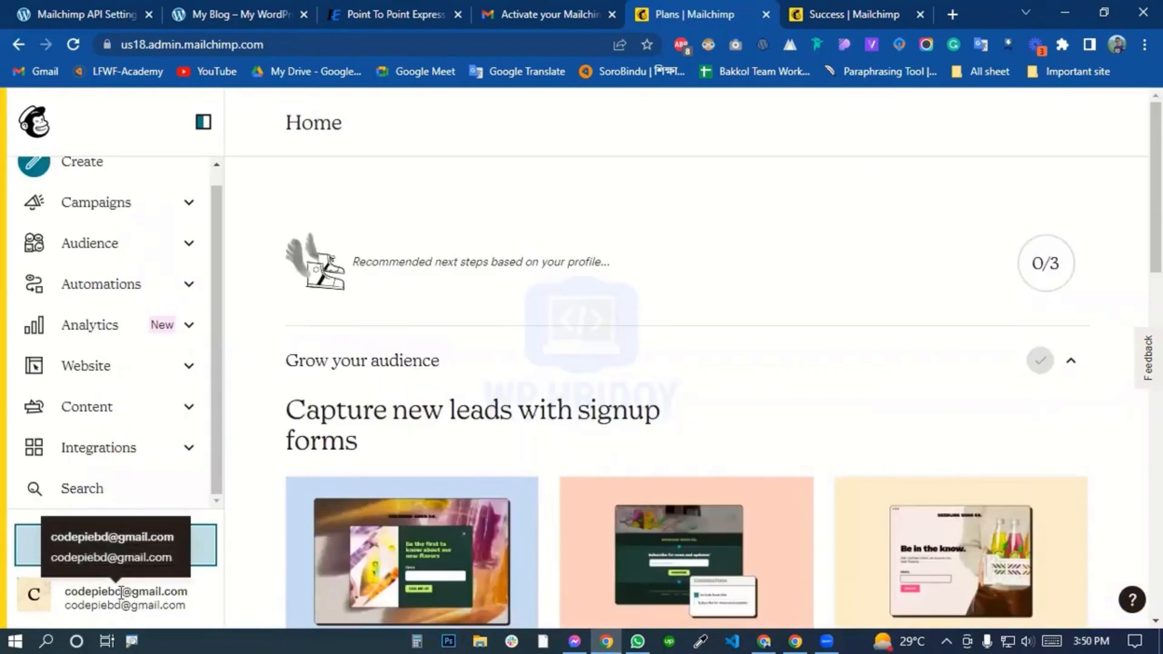
click(33, 599)
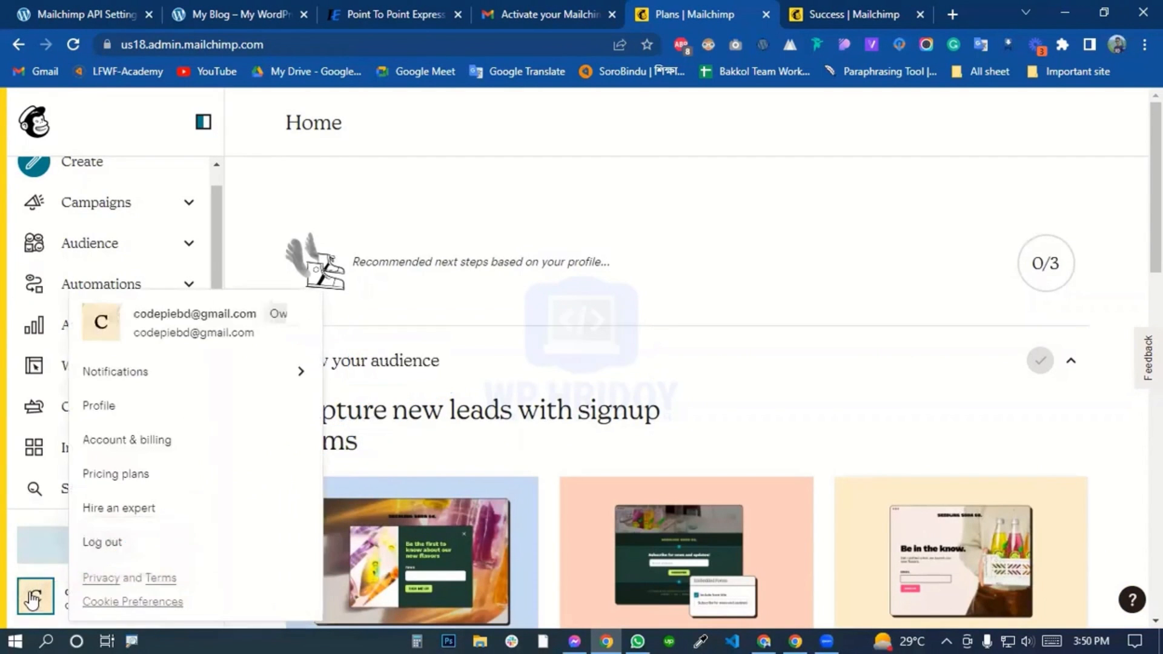
click(553, 220)
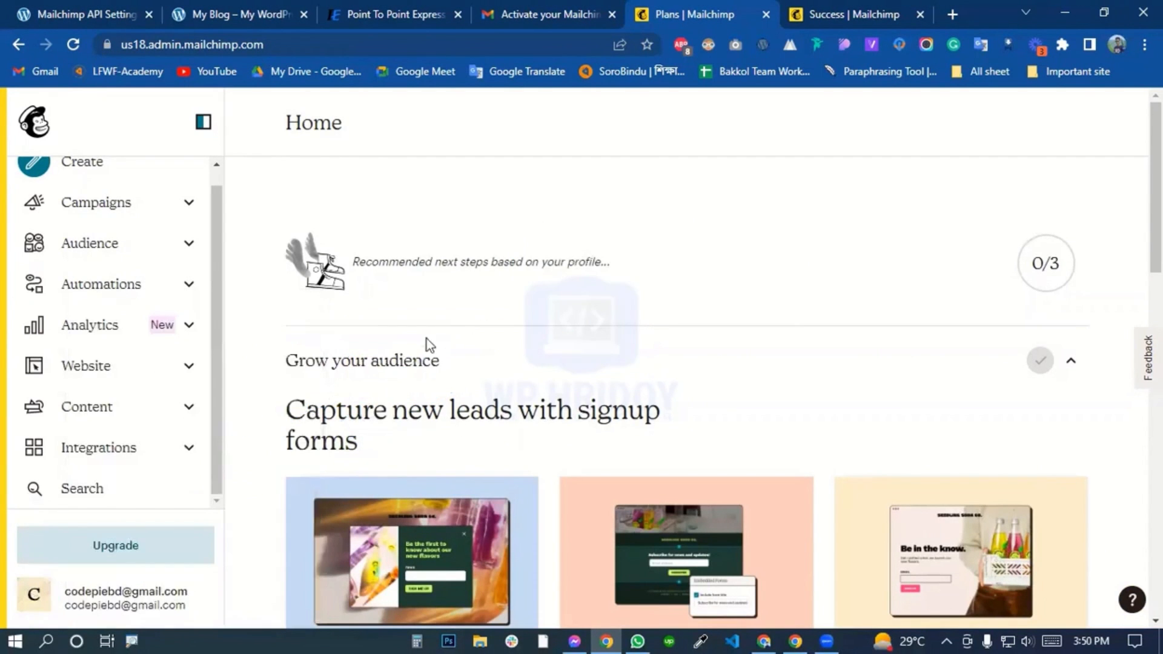
Open the API keys page in the Mailchimp account's account and billing area.
click(36, 599)
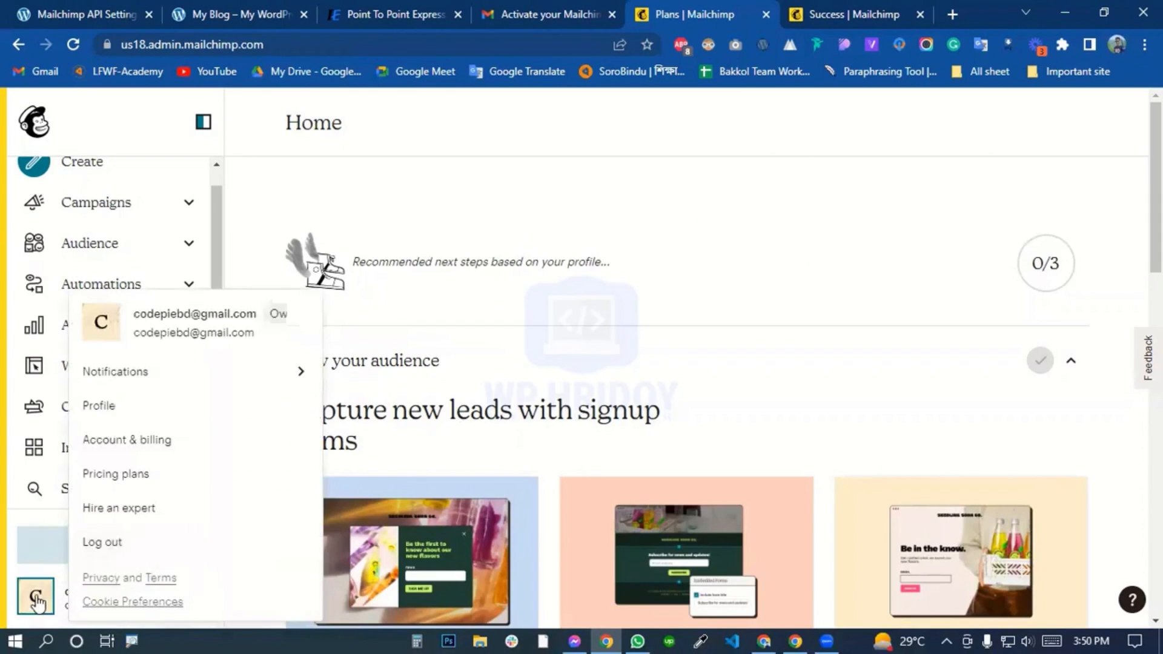
click(202, 444)
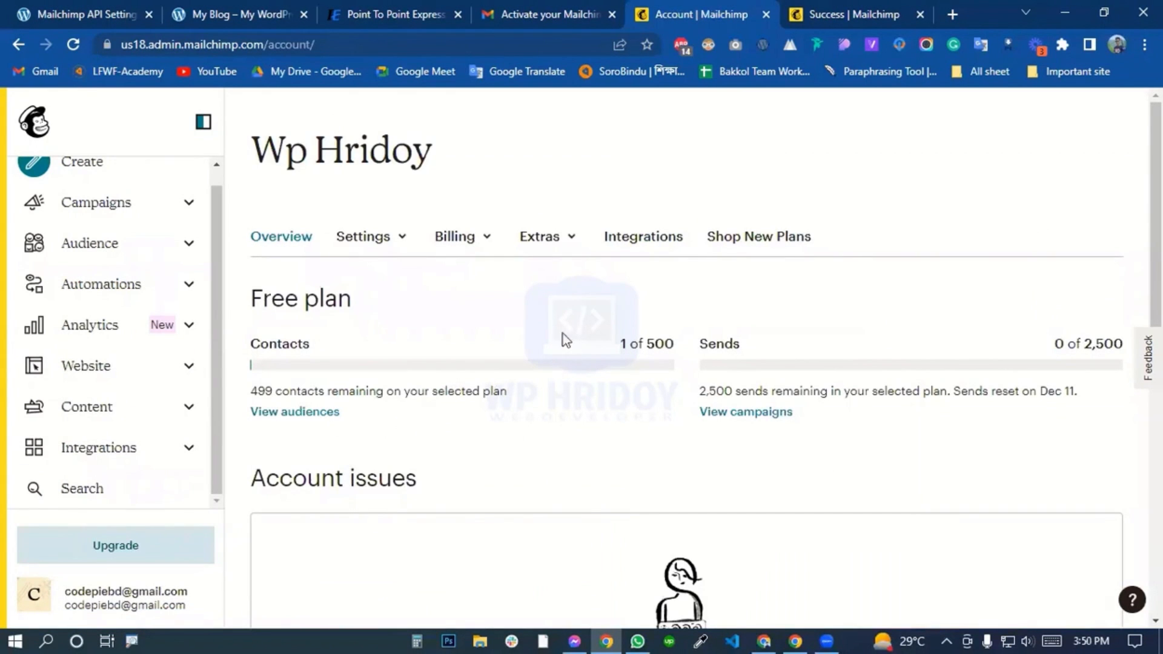
click(560, 240)
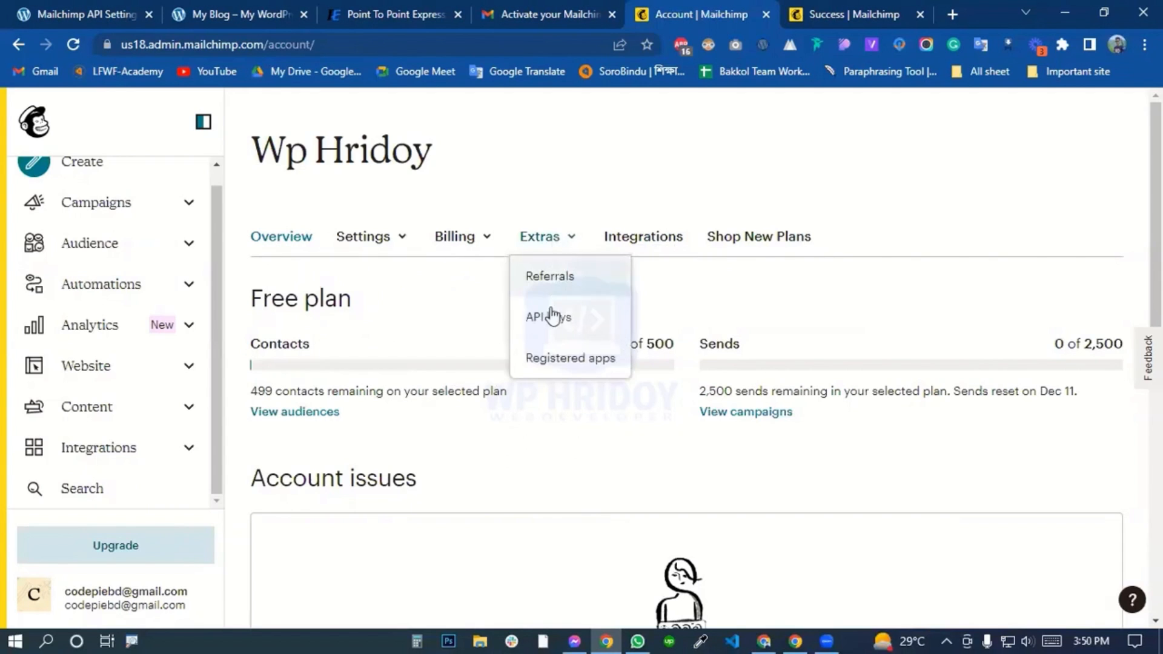
click(587, 329)
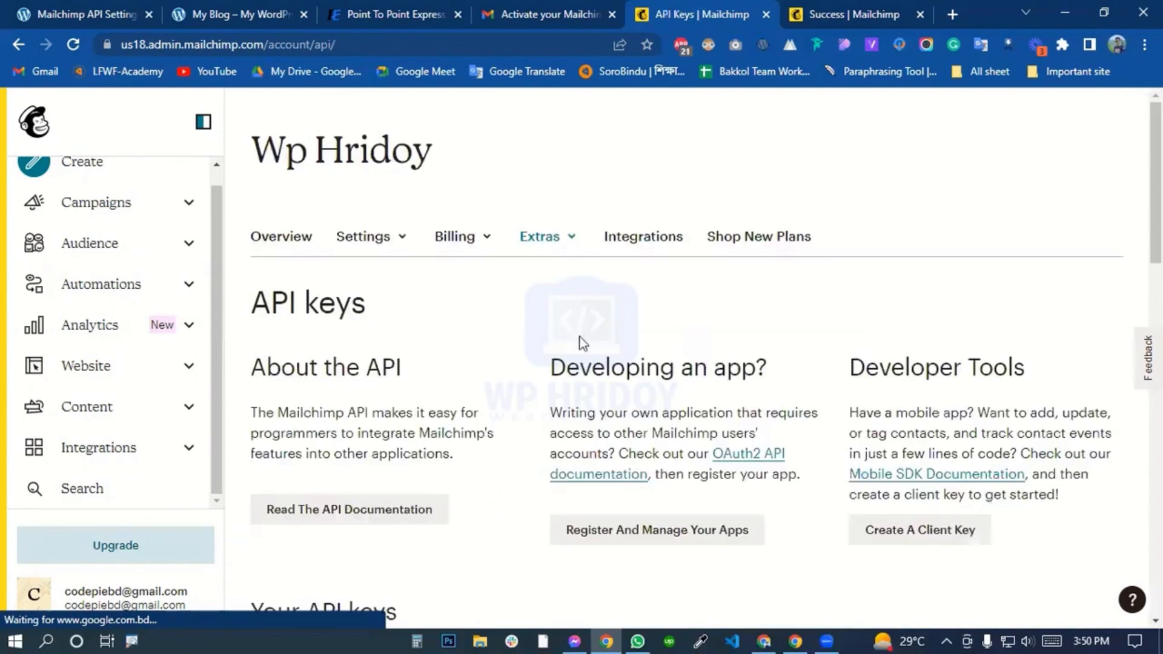
Create a new API key for the Mailchimp account and copy it.
scroll(518, 500, down, 6)
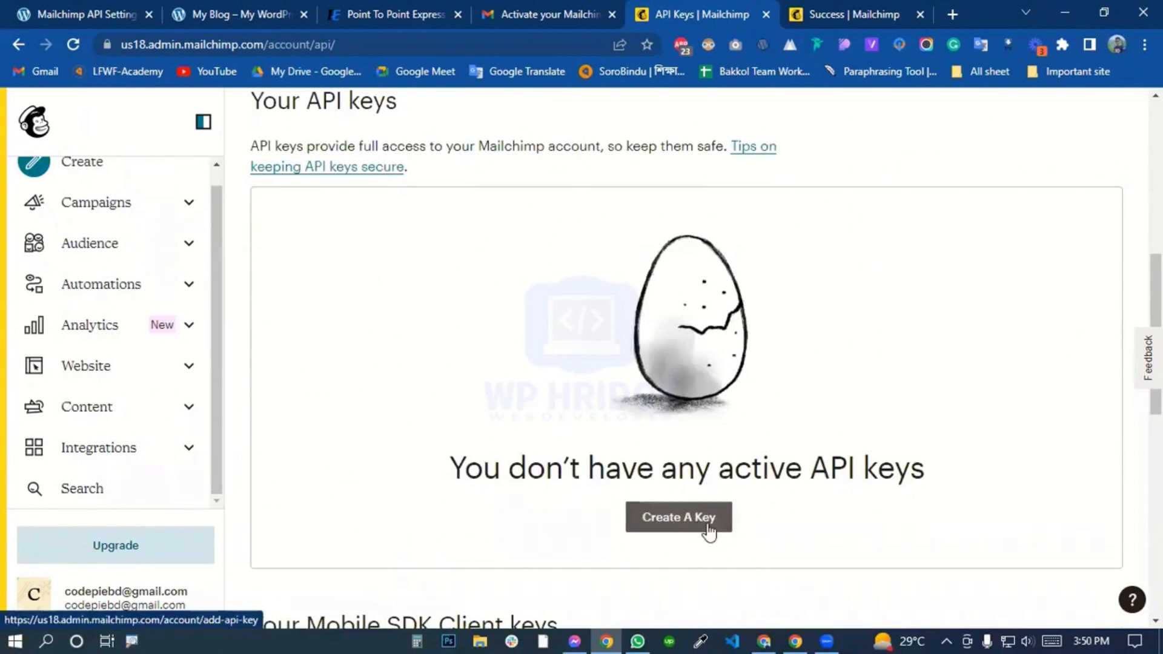
click(688, 524)
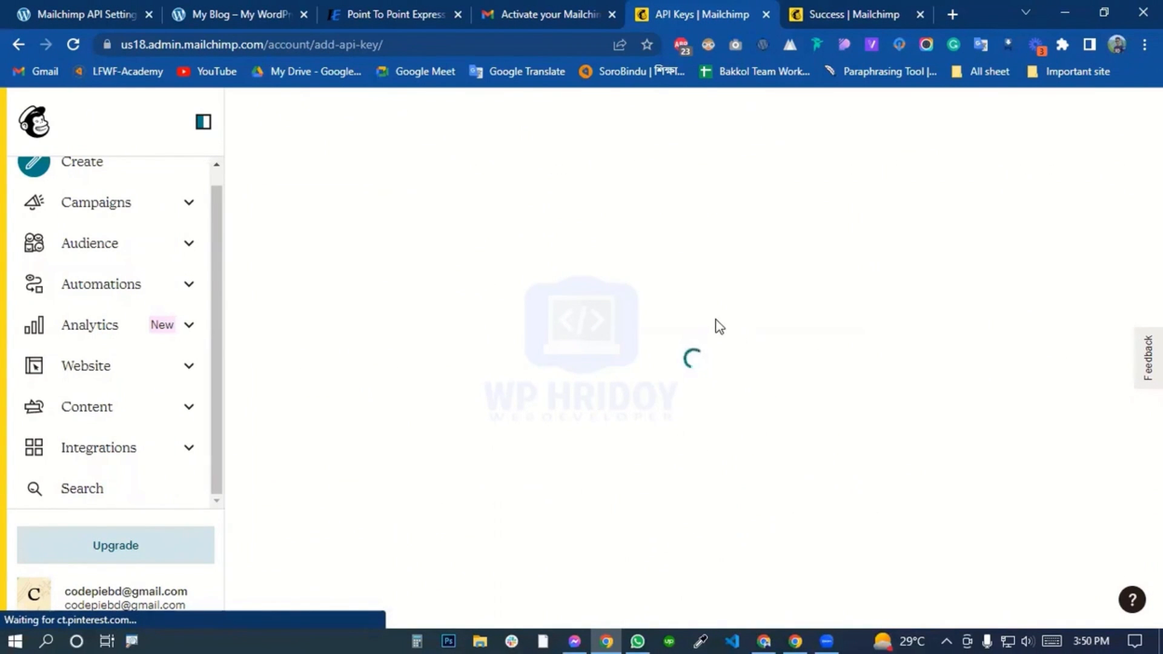
scroll(703, 380, down, 6)
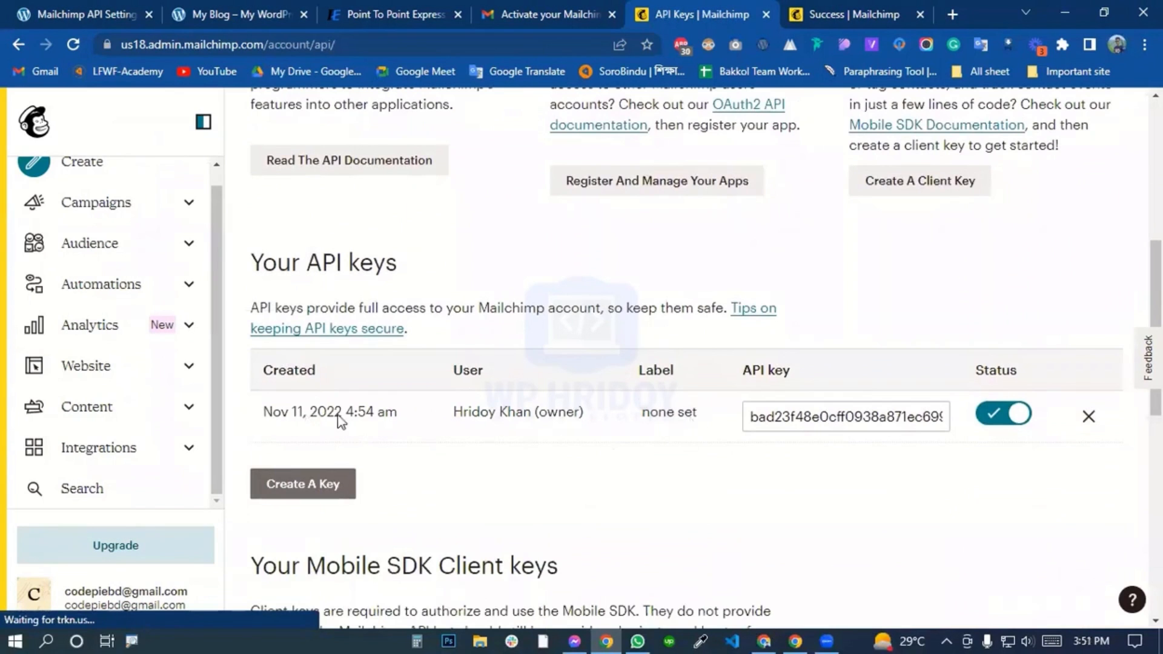
click(840, 417)
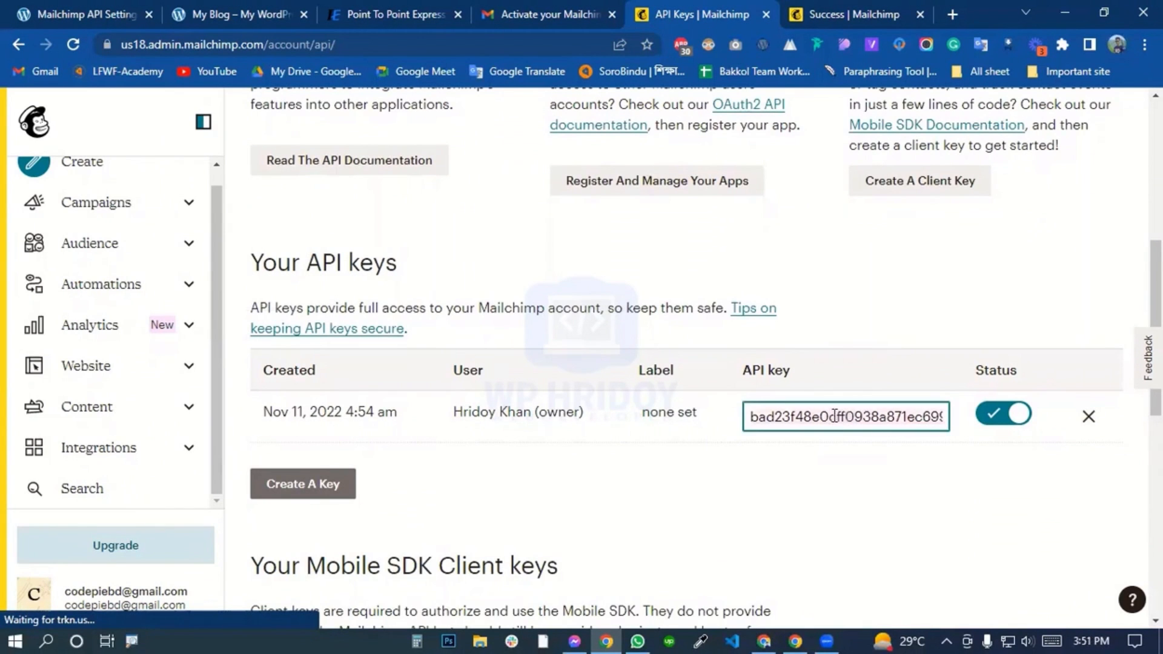
right_click(833, 417)
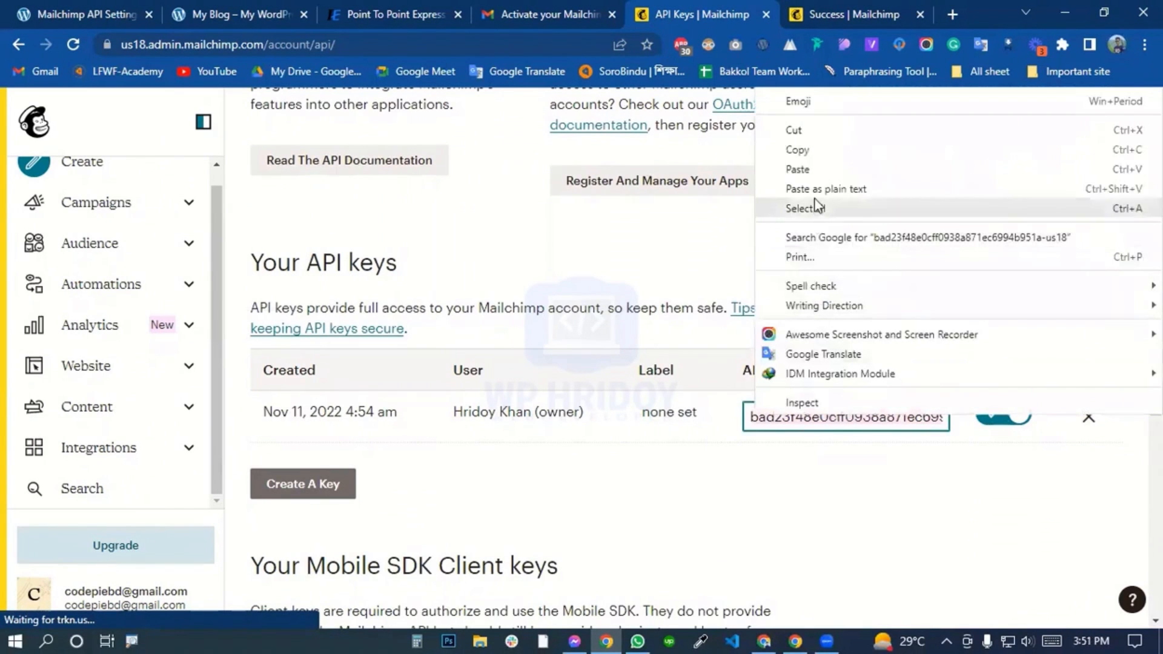
click(798, 149)
Paste the API key into the Mailchimp for WordPress API settings of the blog and save the changes.
click(221, 15)
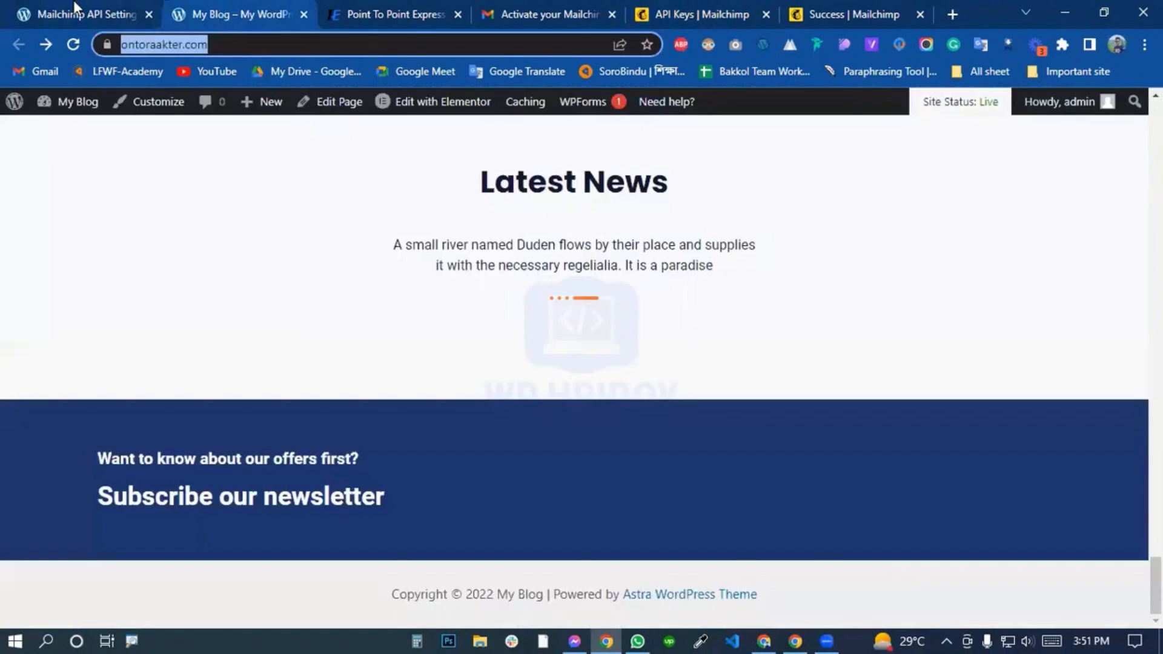
click(75, 8)
click(409, 380)
right_click(409, 381)
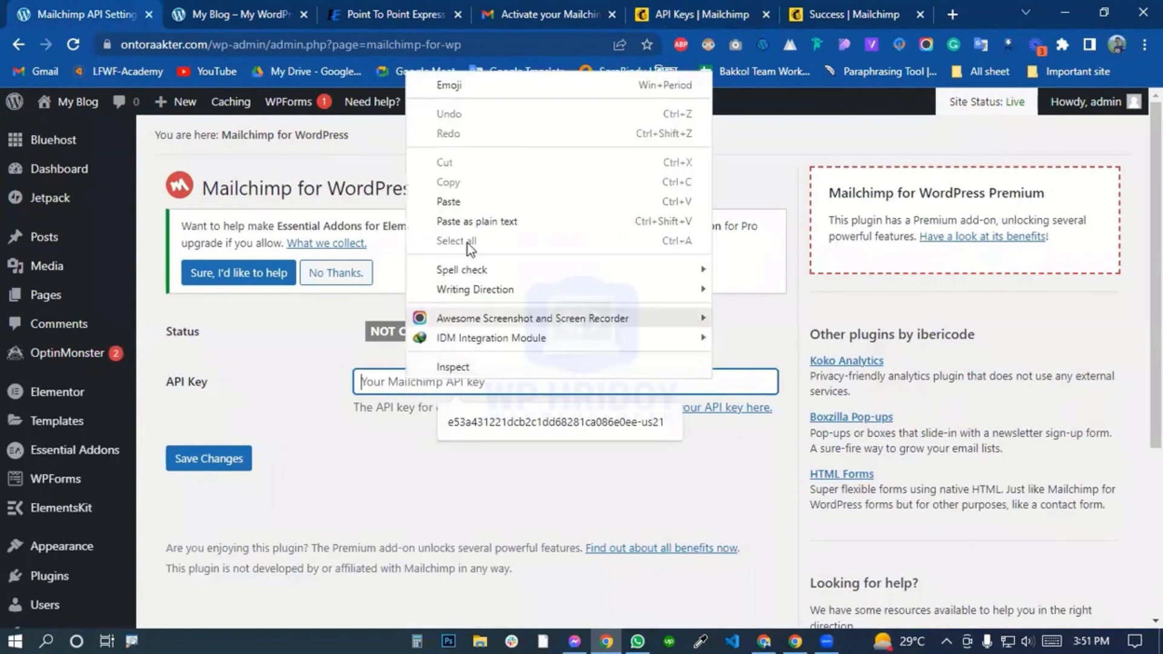
click(453, 202)
click(209, 458)
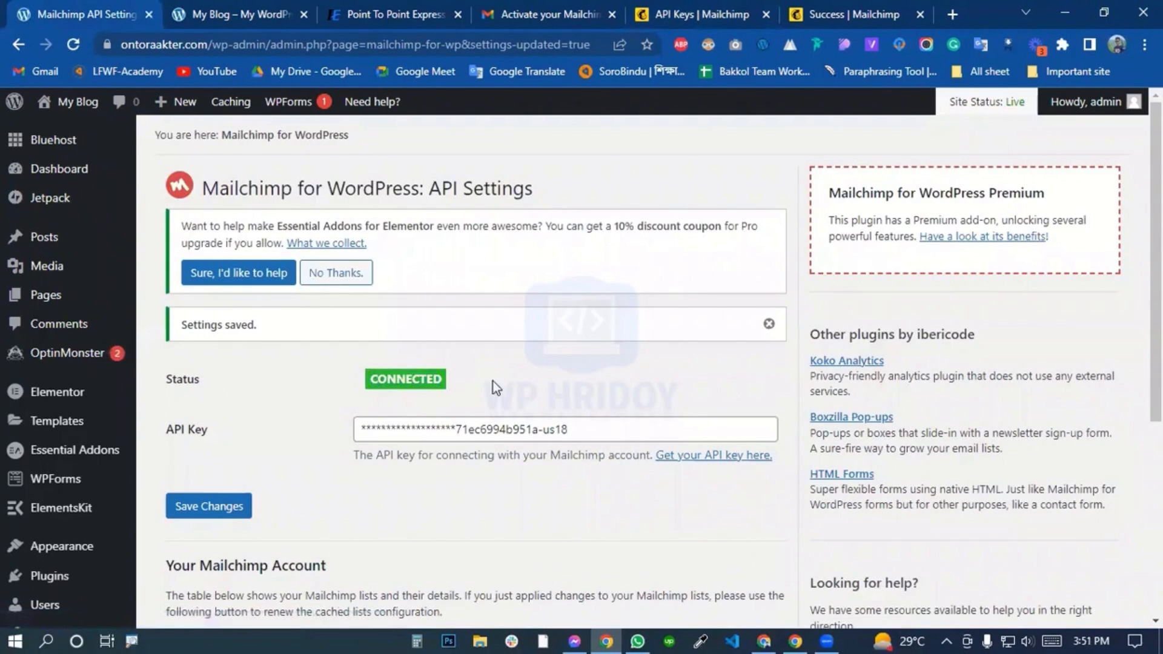
Set the plugin's sign-up form to subscribe people to the Wp Hridoy list and save the form.
scroll(412, 503, down, 5)
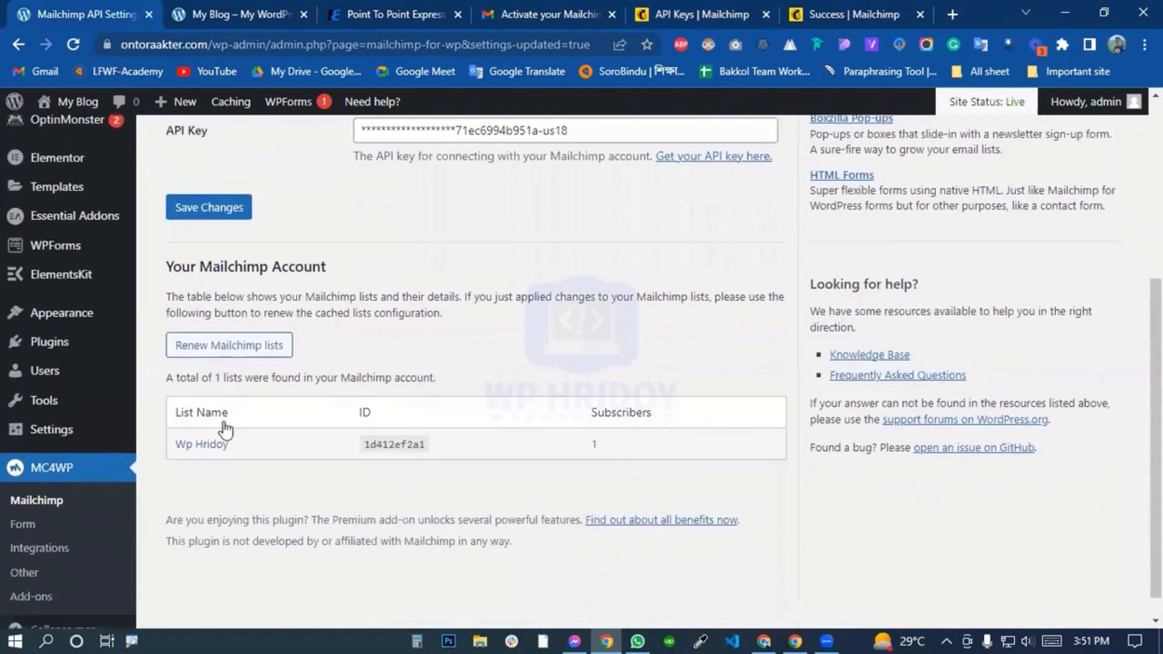
click(32, 523)
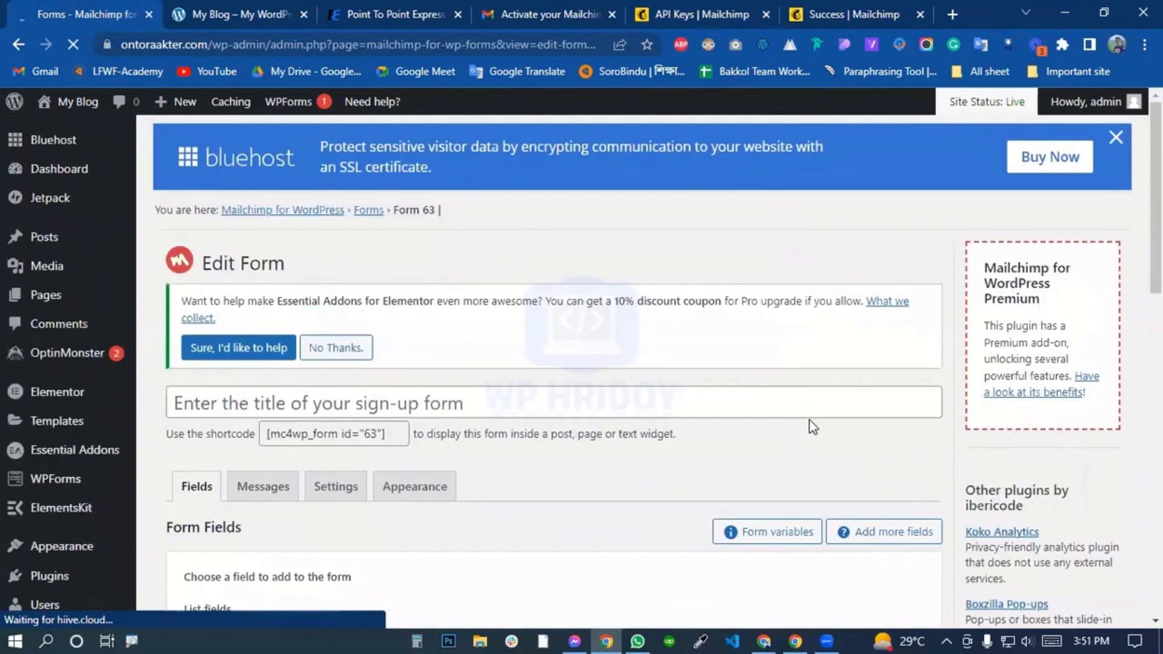
scroll(811, 426, down, 3)
click(312, 289)
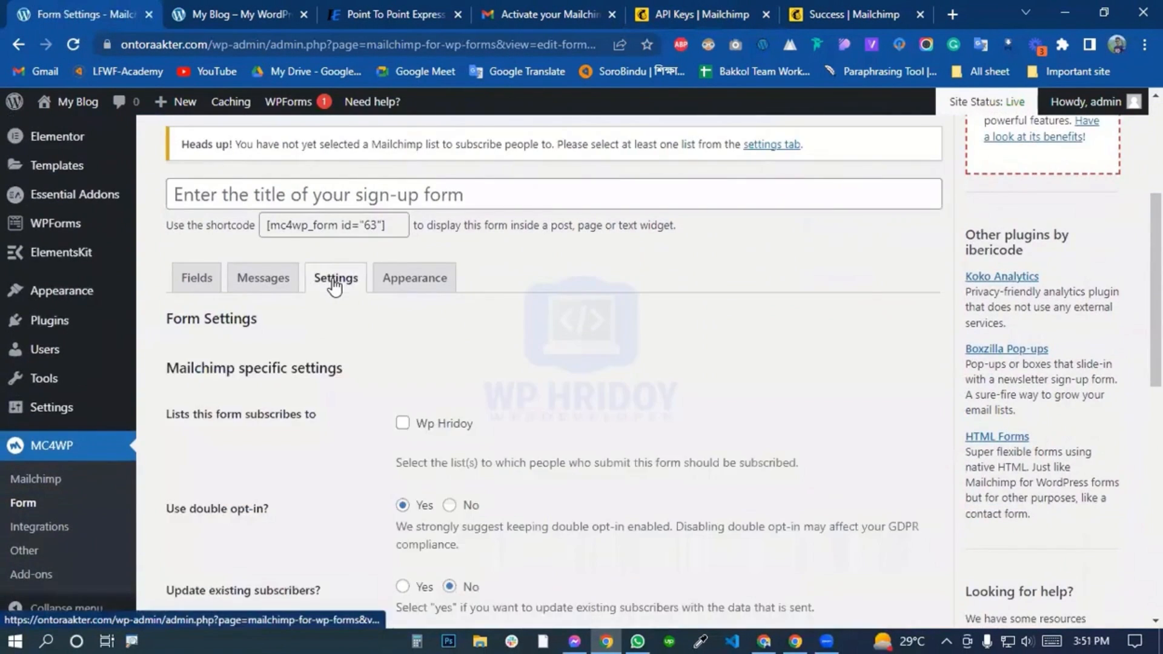
scroll(312, 315, down, 1)
click(403, 338)
scroll(405, 348, down, 7)
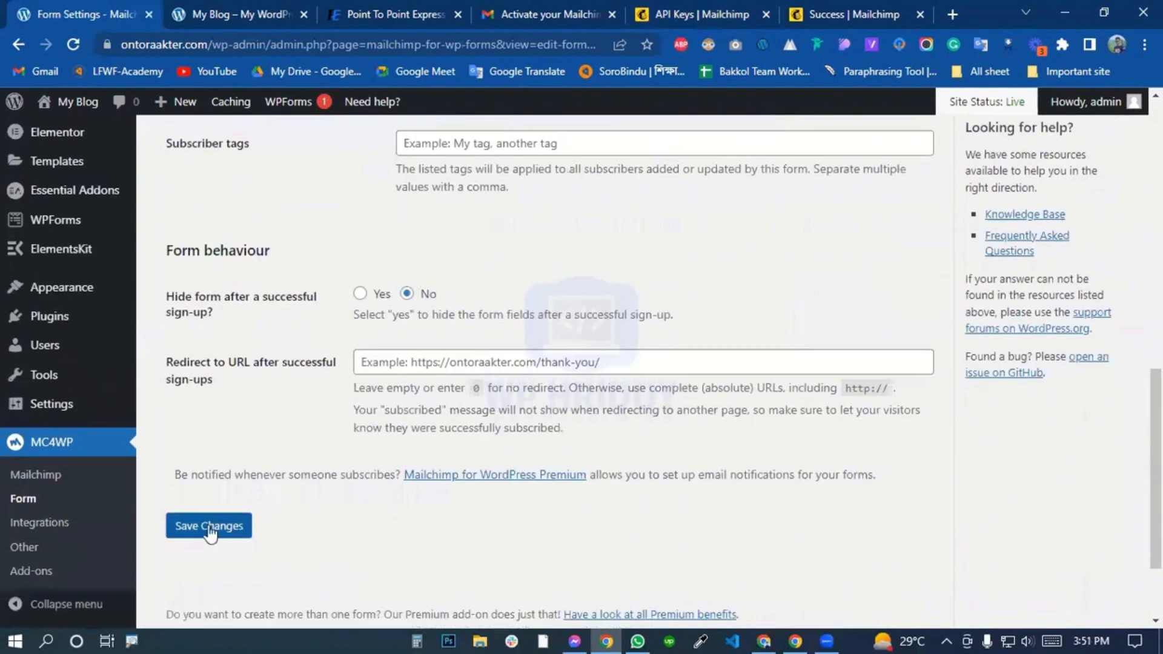
click(207, 530)
scroll(339, 530, down, 5)
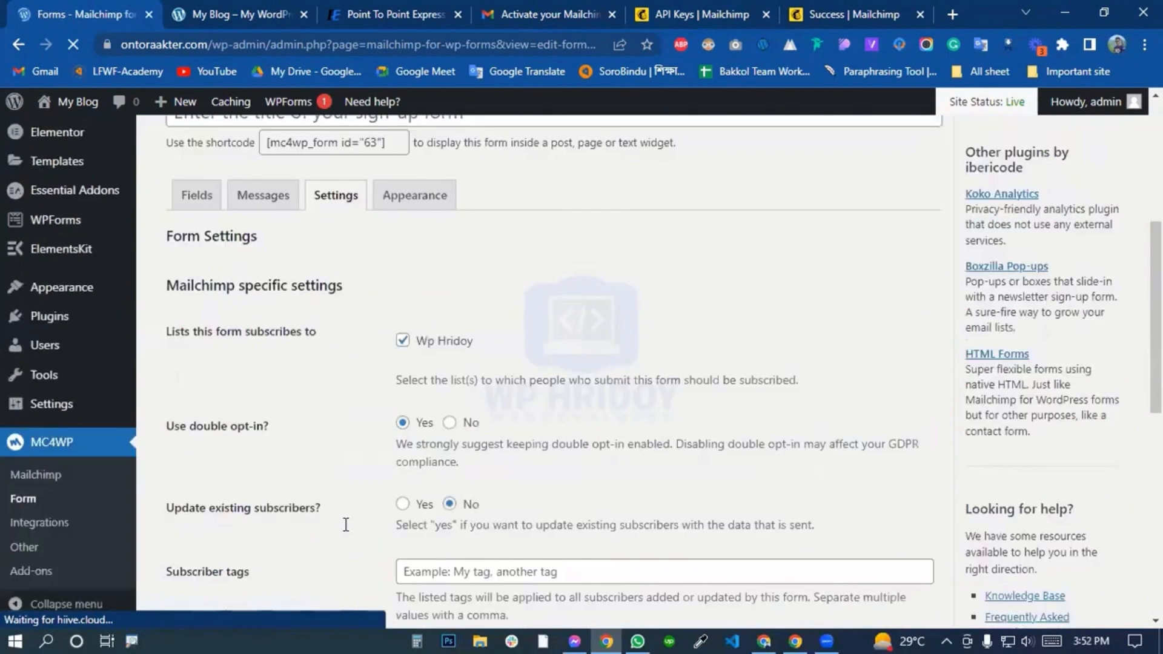
scroll(345, 526, down, 5)
Compare the blog's newsletter section with the newsletter form on the Point To Point Express site, and return to the form settings.
click(249, 13)
click(385, 13)
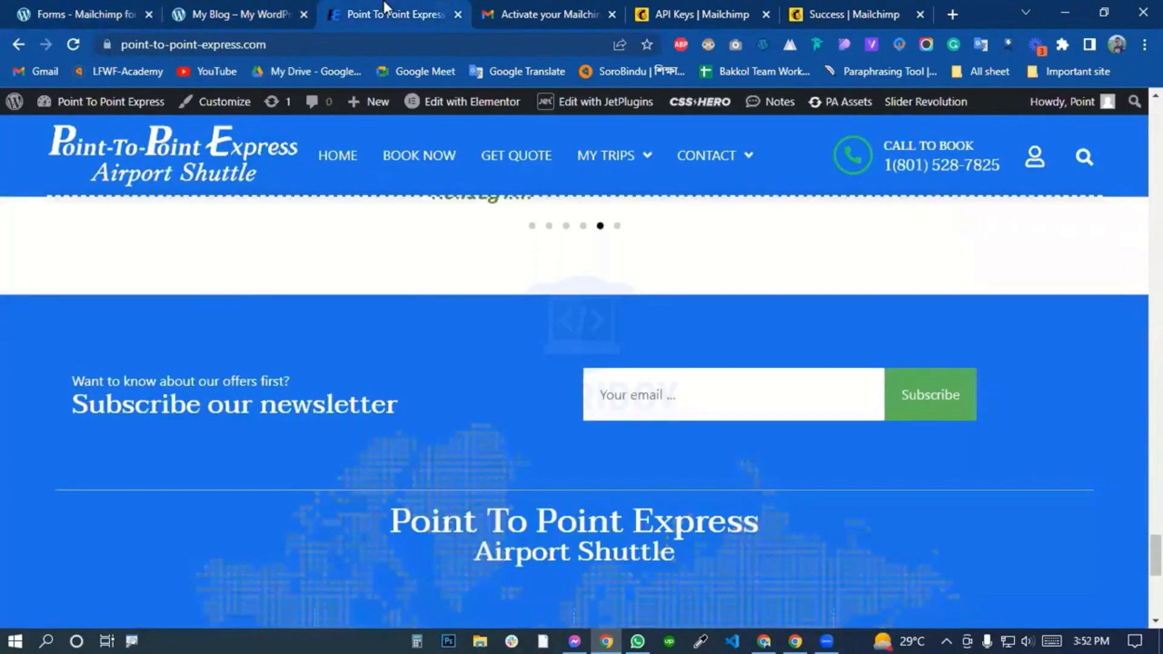
click(239, 13)
click(78, 13)
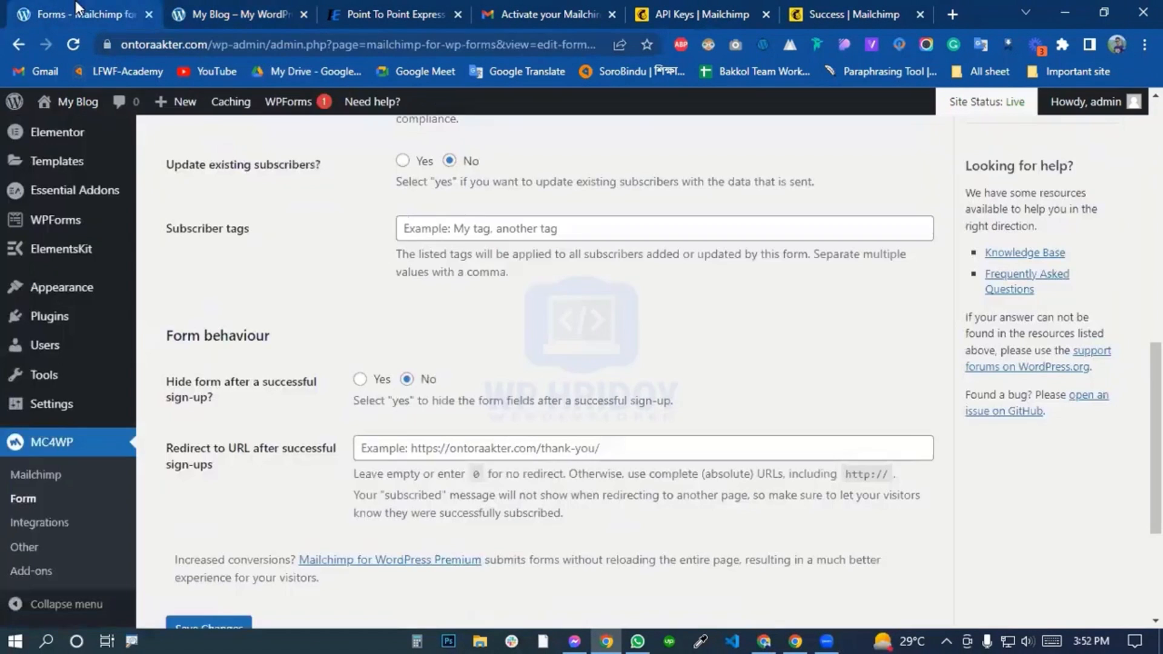
Remove the opening paragraph and label tags and the "Email address:" text from the start of the sign-up form's code.
click(23, 503)
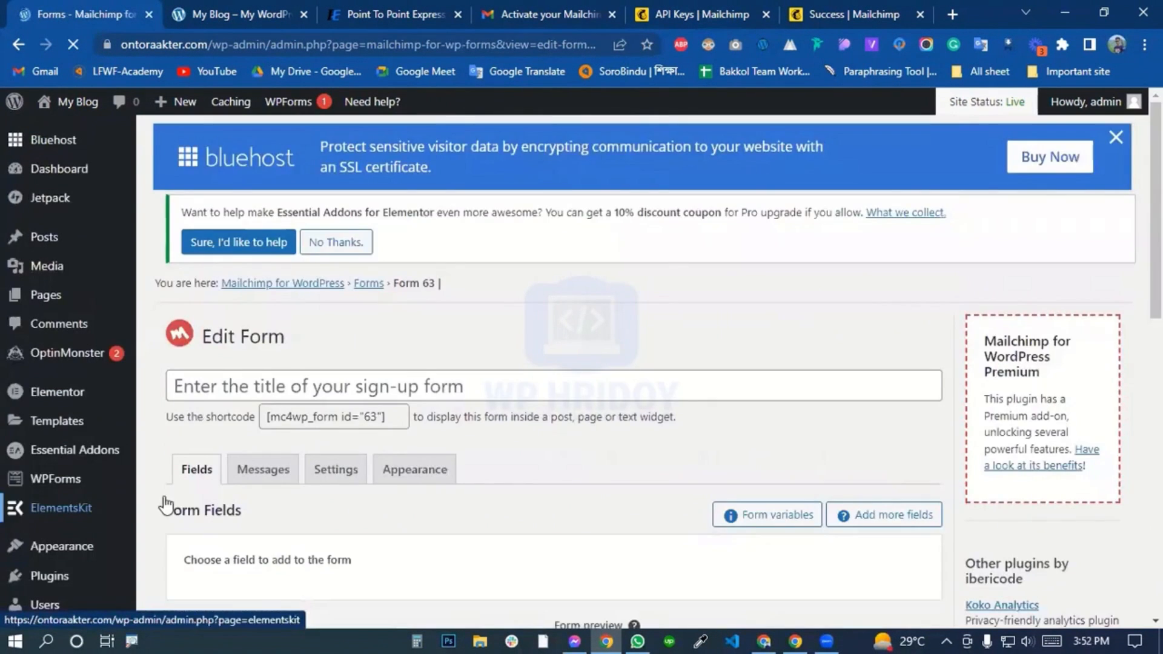
scroll(357, 433, down, 8)
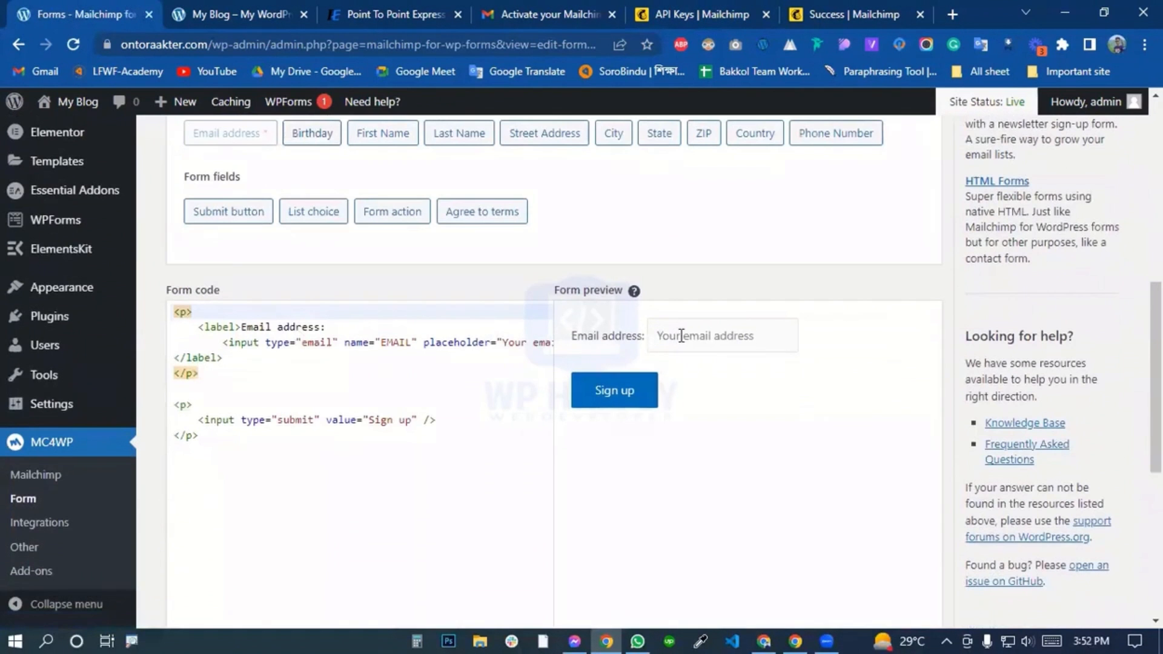
click(681, 336)
click(263, 372)
drag(196, 314, 172, 312)
key(BackSpace)
drag(340, 329, 199, 327)
key(BackSpace)
drag(223, 343, 160, 310)
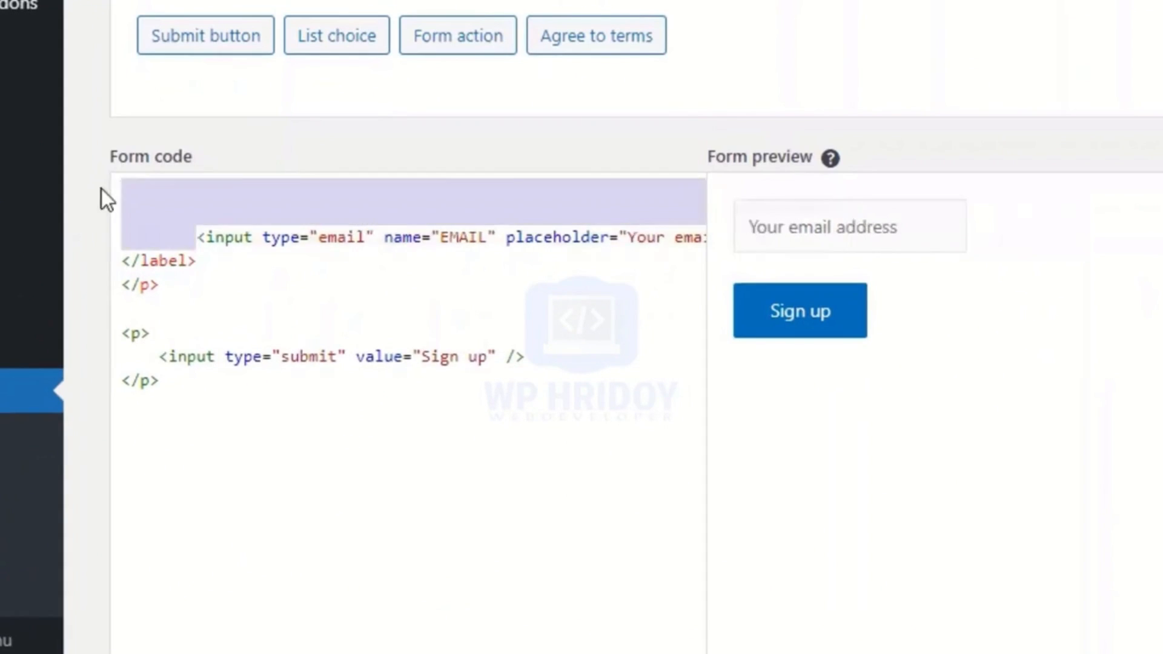
key(BackSpace)
Delete the remaining label and paragraph tags so only the email and submit inputs stay in the form code, and save the form.
key(BackSpace)
drag(159, 261, 117, 213)
key(BackSpace)
mouse_move(160, 260)
mouse_down()
mouse_move(111, 255)
mouse_move(118, 213)
mouse_up()
key(BackSpace)
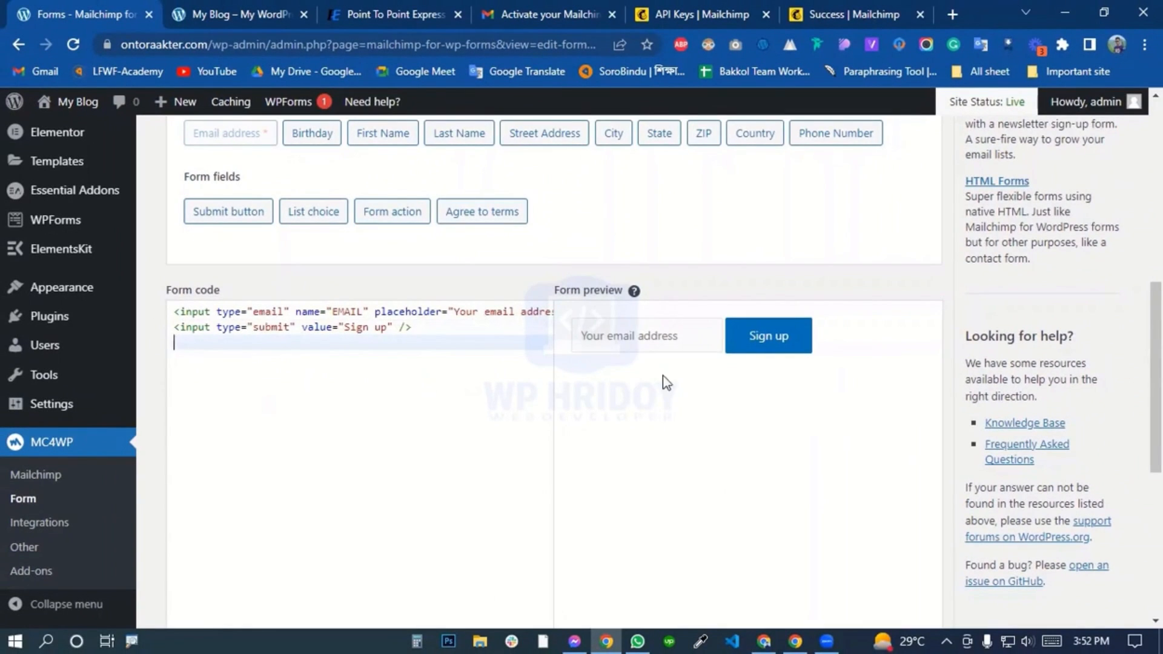
scroll(325, 429, down, 5)
click(203, 515)
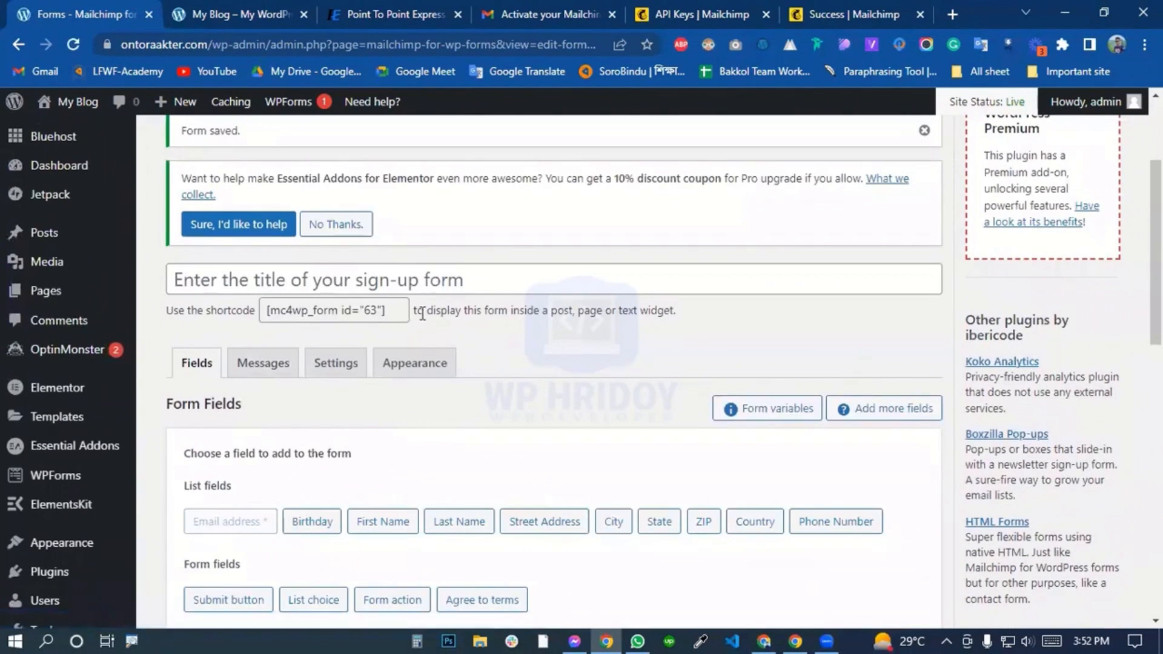
Copy the sign-up form's shortcode and open the blog's home page for editing in Elementor.
click(400, 322)
key(ctrl+c)
click(259, 9)
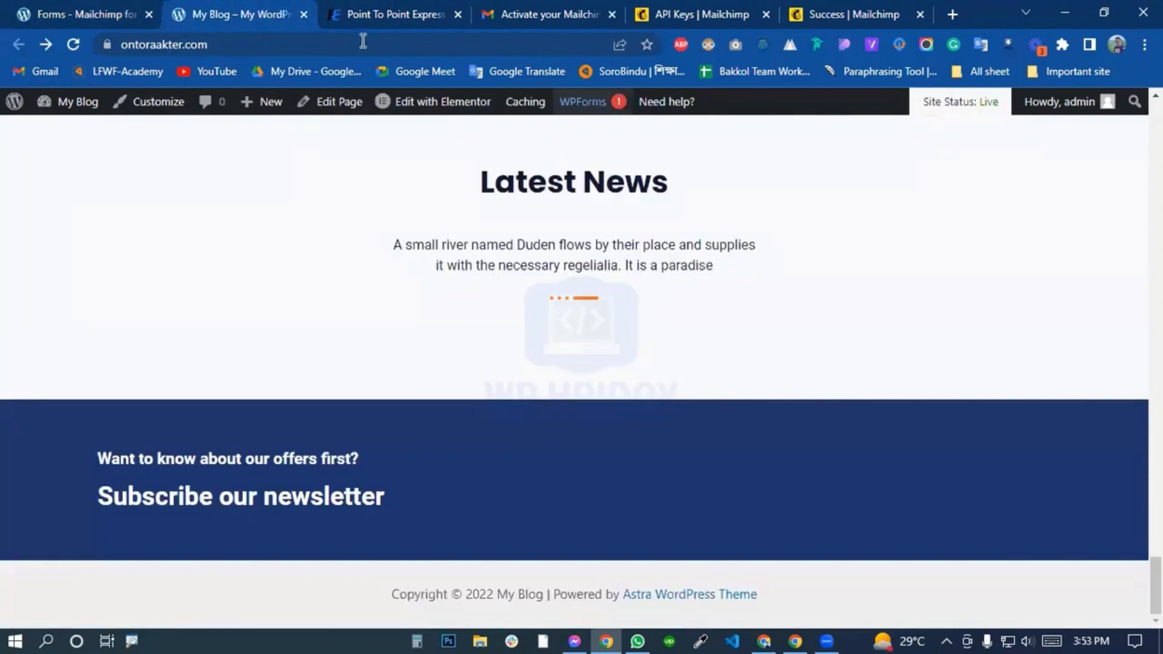
click(434, 102)
click(322, 9)
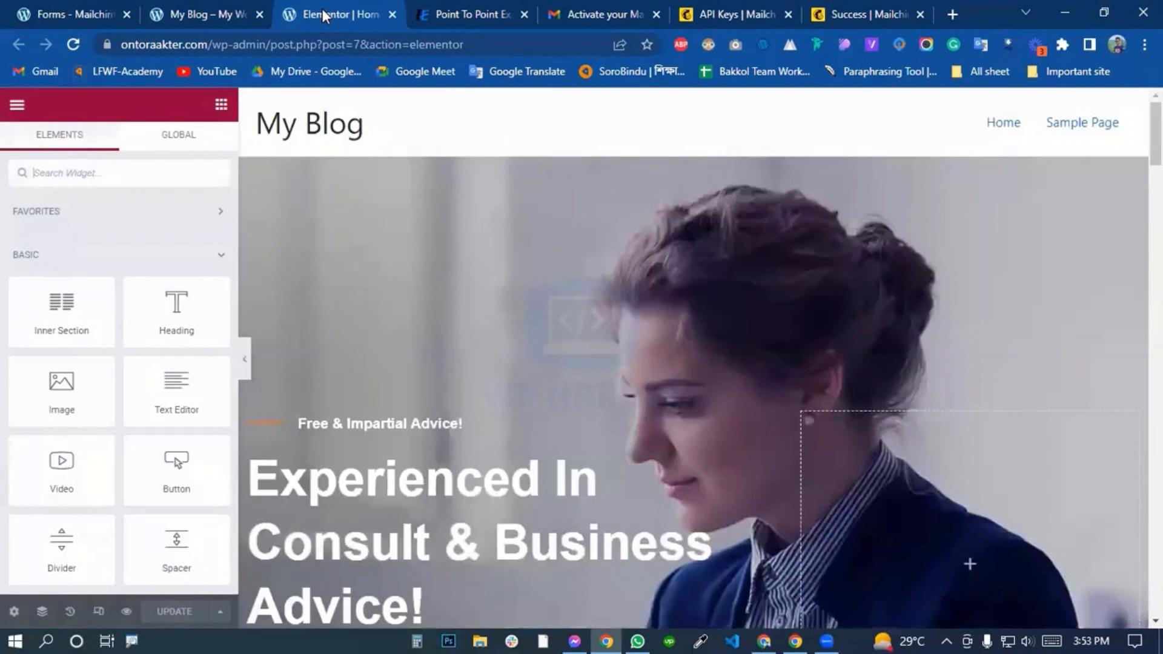
Add a Shortcode widget to the empty column beside "Subscribe our newsletter" and enter [mc4wp_form id="63"] as its shortcode.
scroll(1075, 572, down, 15)
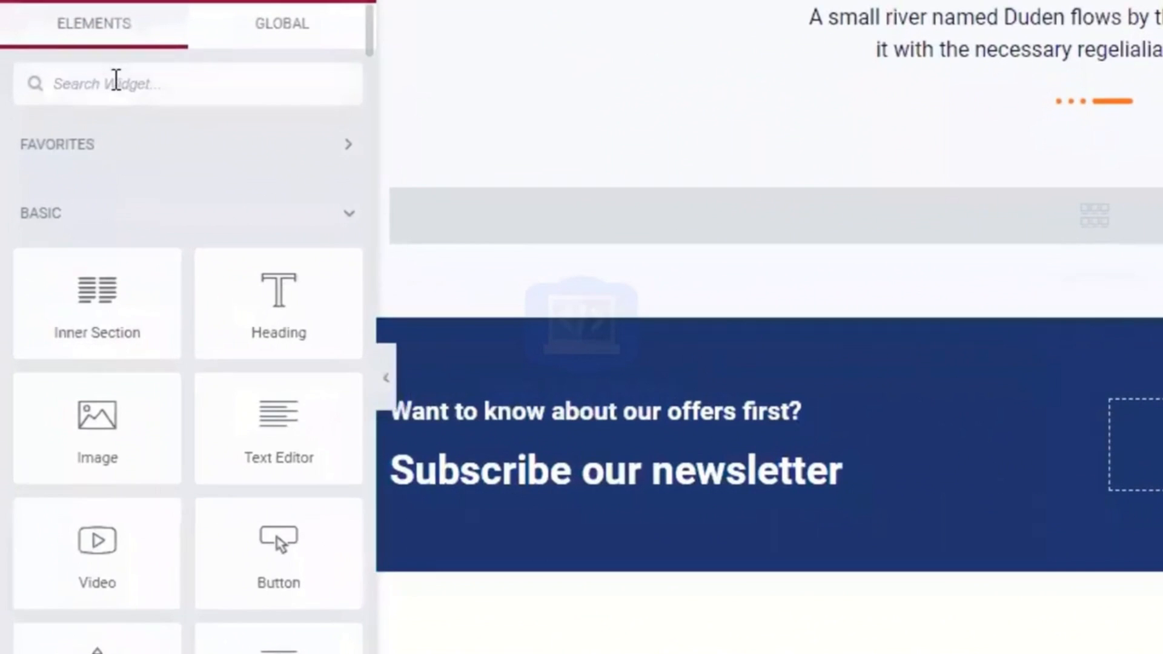
click(74, 172)
text(sh)
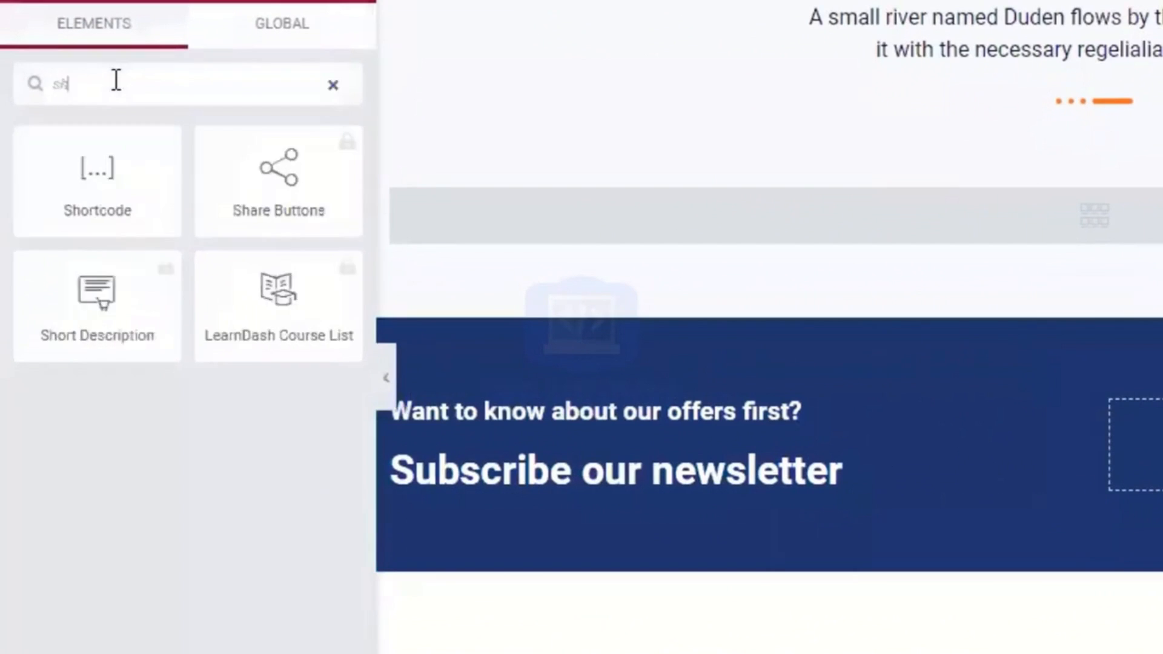
text(or)
drag(97, 176, 839, 419)
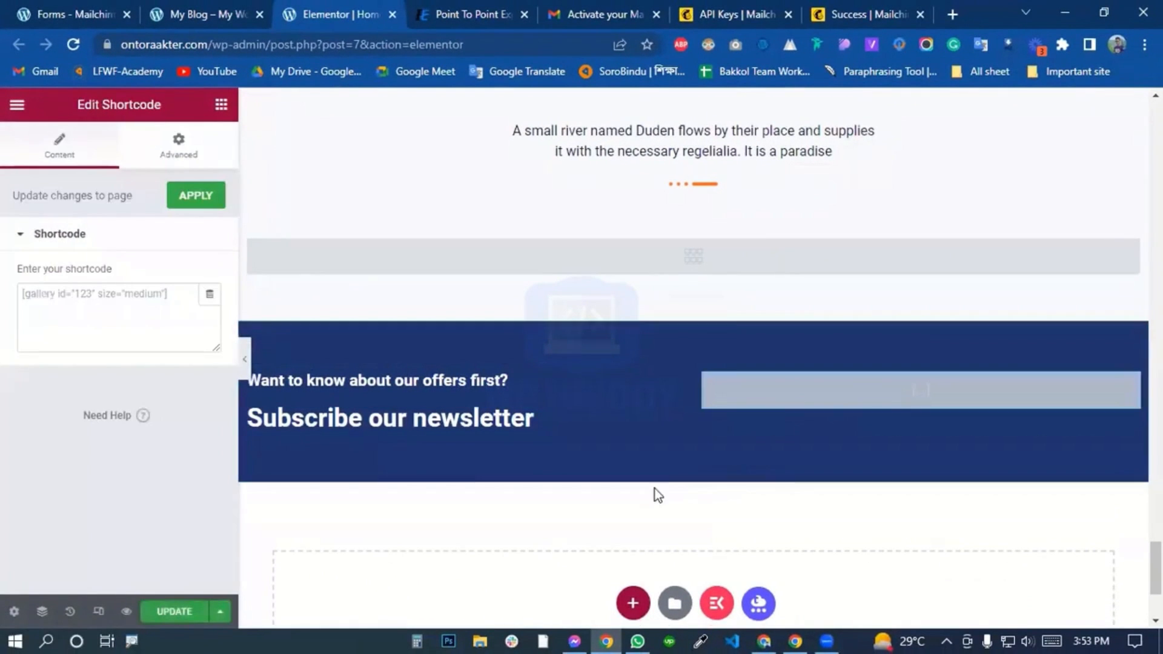
click(99, 302)
right_click(99, 301)
click(127, 423)
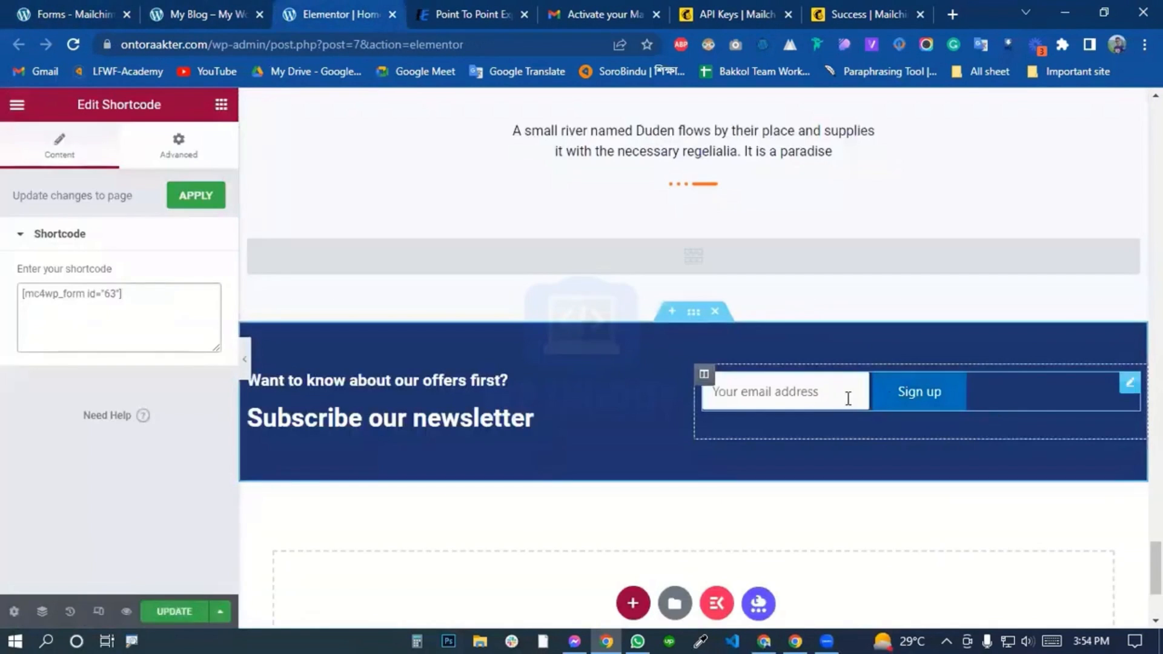
Set the newsletter section's vertical align to Middle and update the page.
click(694, 314)
click(168, 396)
click(144, 441)
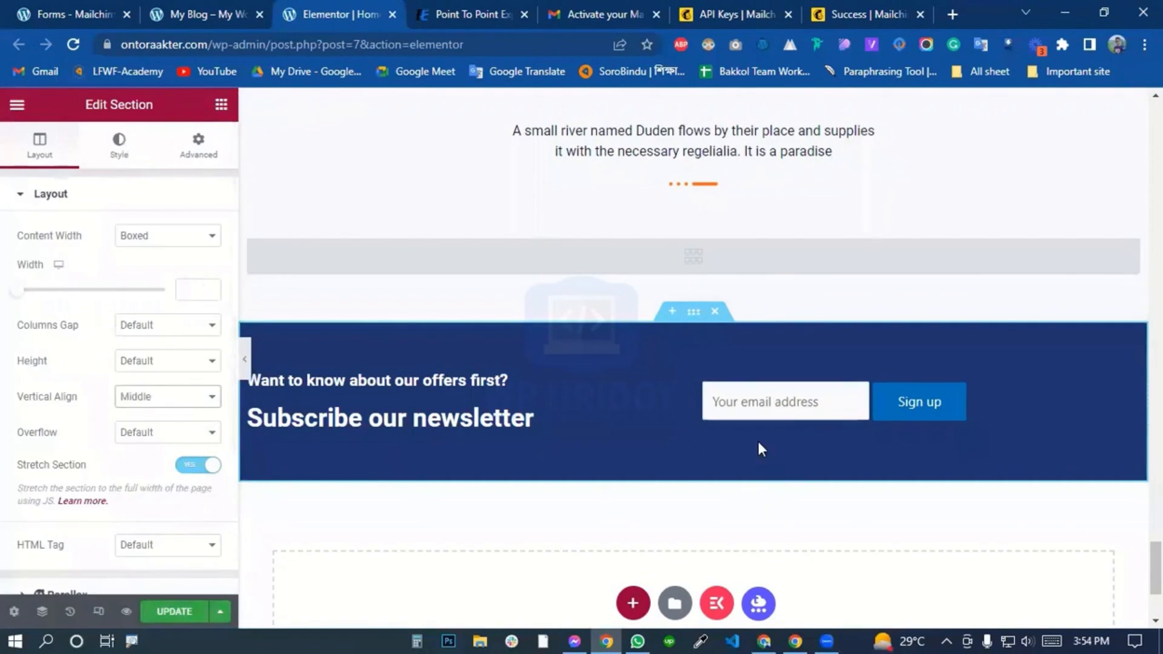
click(180, 613)
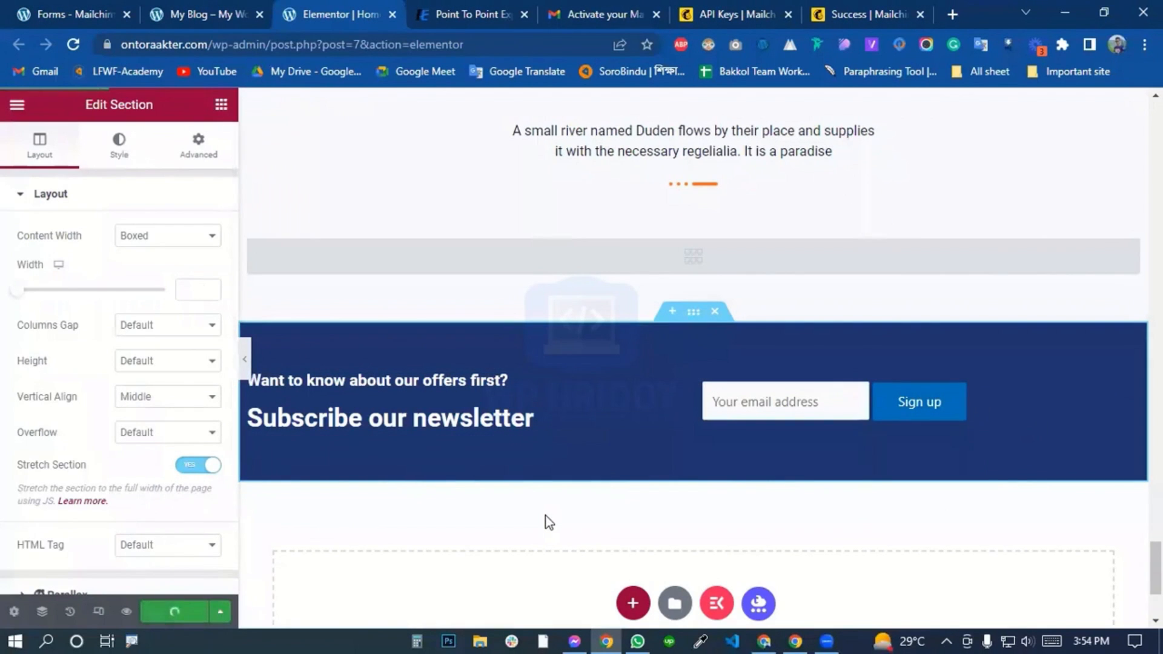
Reload the live My Blog home page and check the sign-up form in its newsletter section.
click(200, 14)
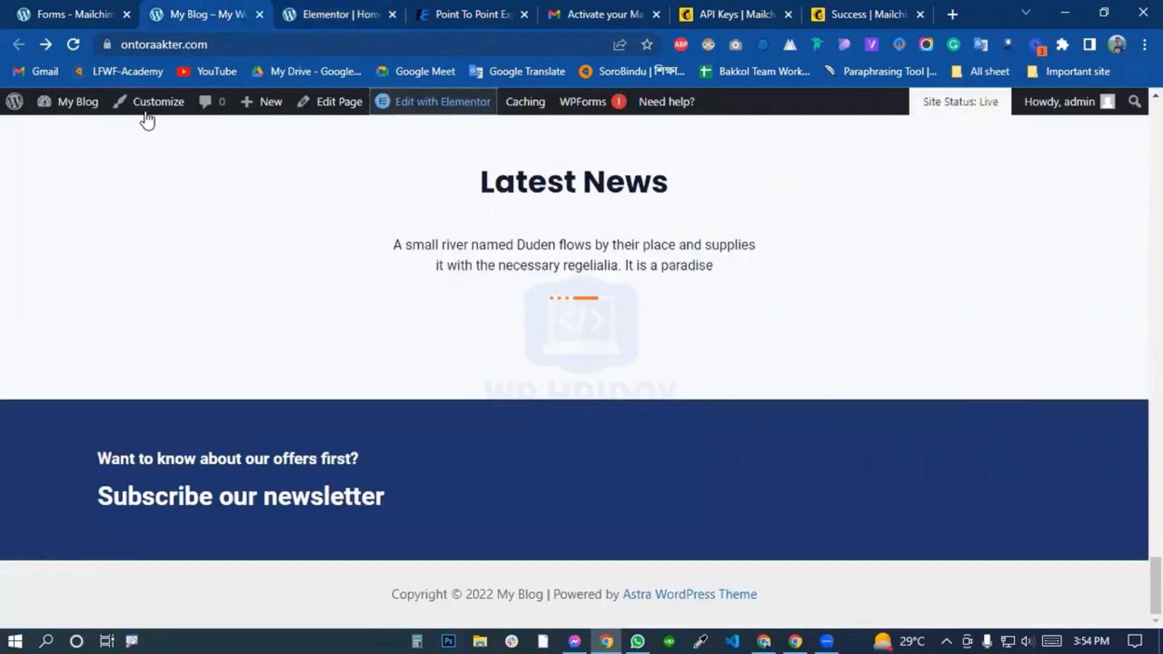
click(72, 46)
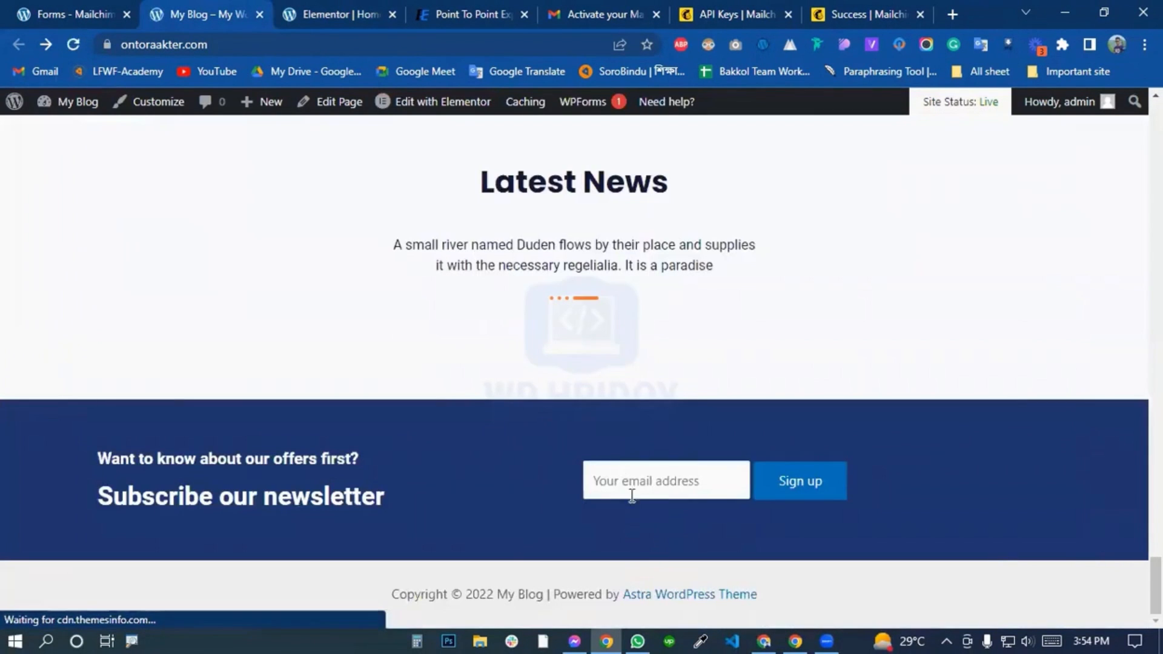
click(630, 488)
click(566, 485)
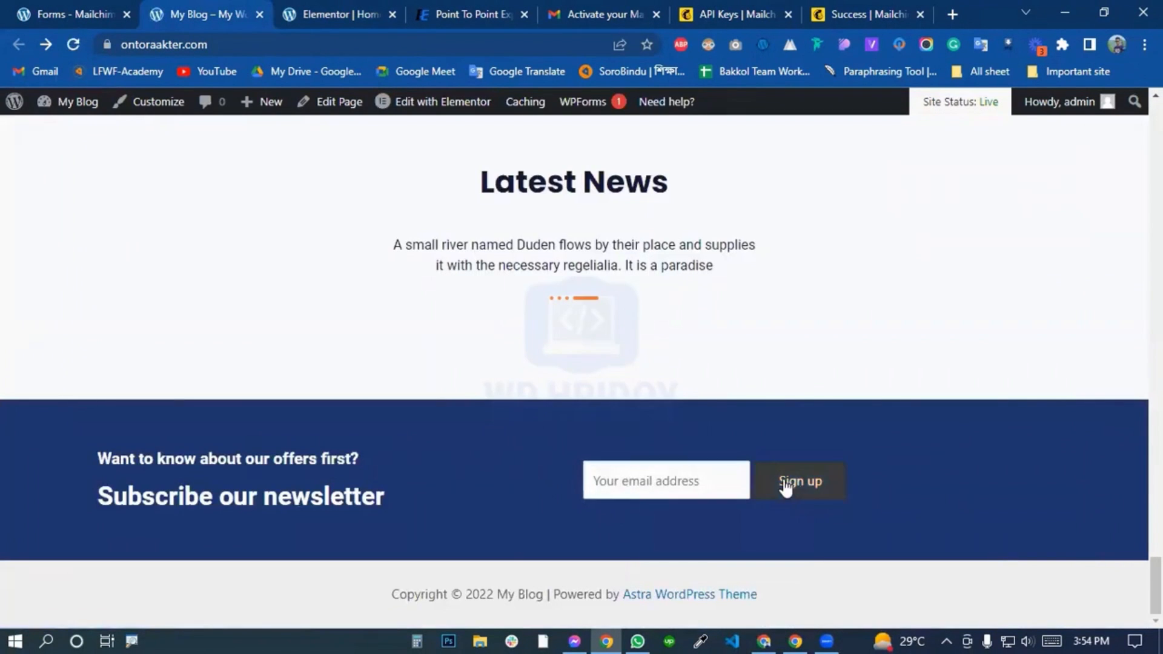
Submit the live page's newsletter form with a test email address and read the response shown beneath it.
click(676, 473)
click(647, 426)
click(658, 483)
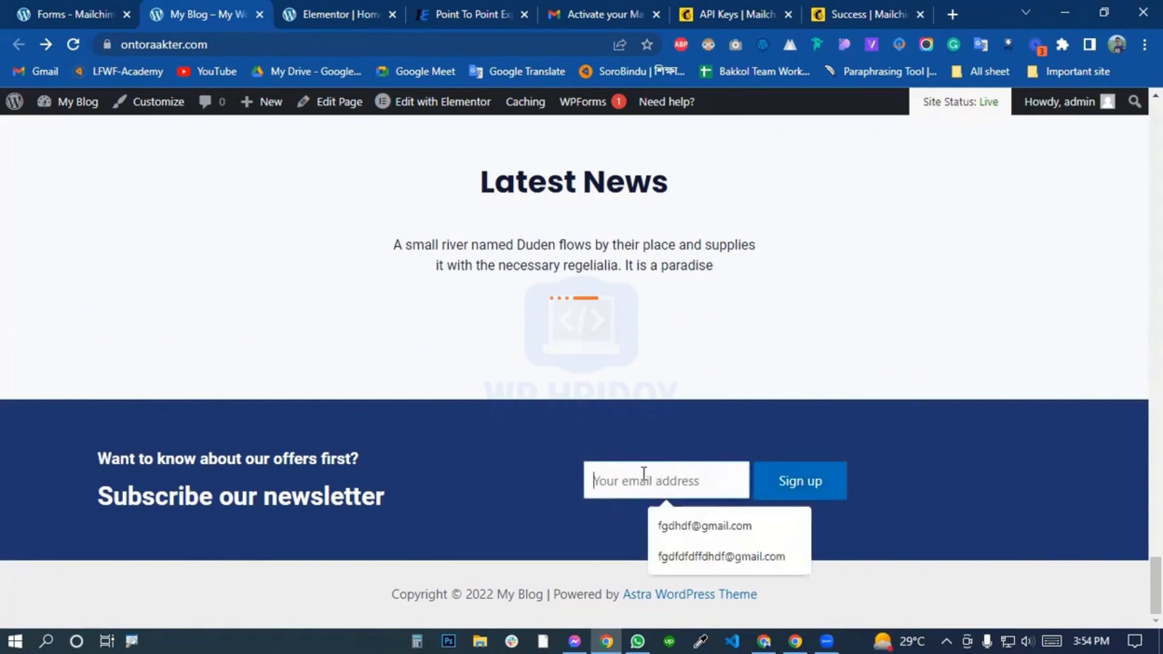
click(721, 556)
click(804, 491)
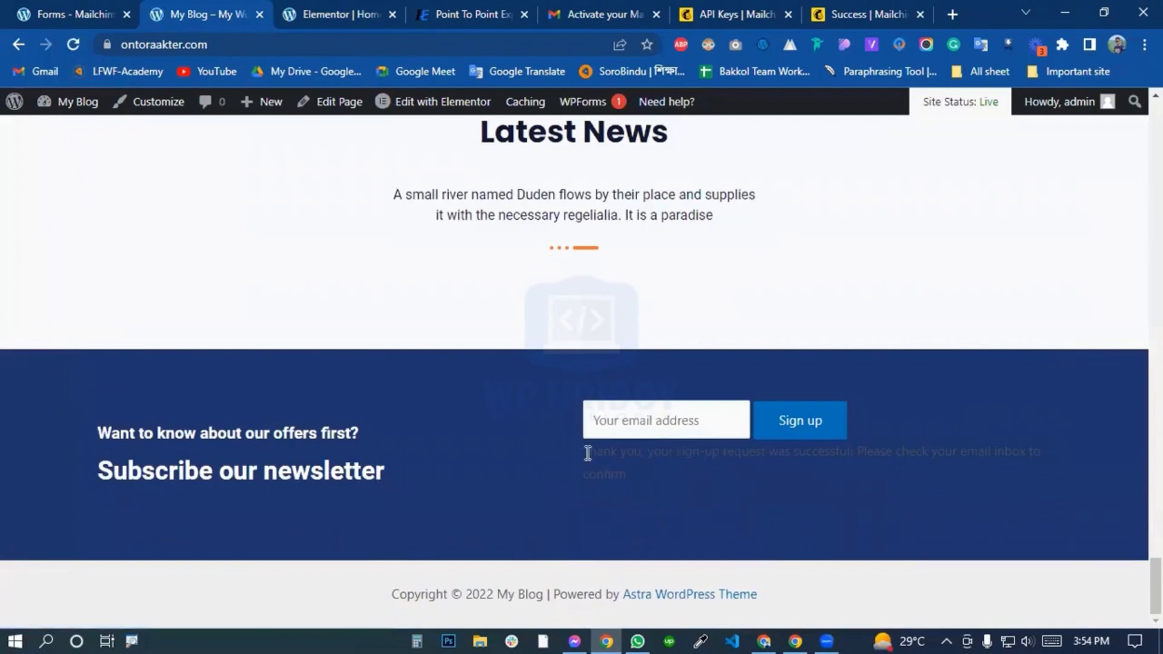
triple_click(587, 453)
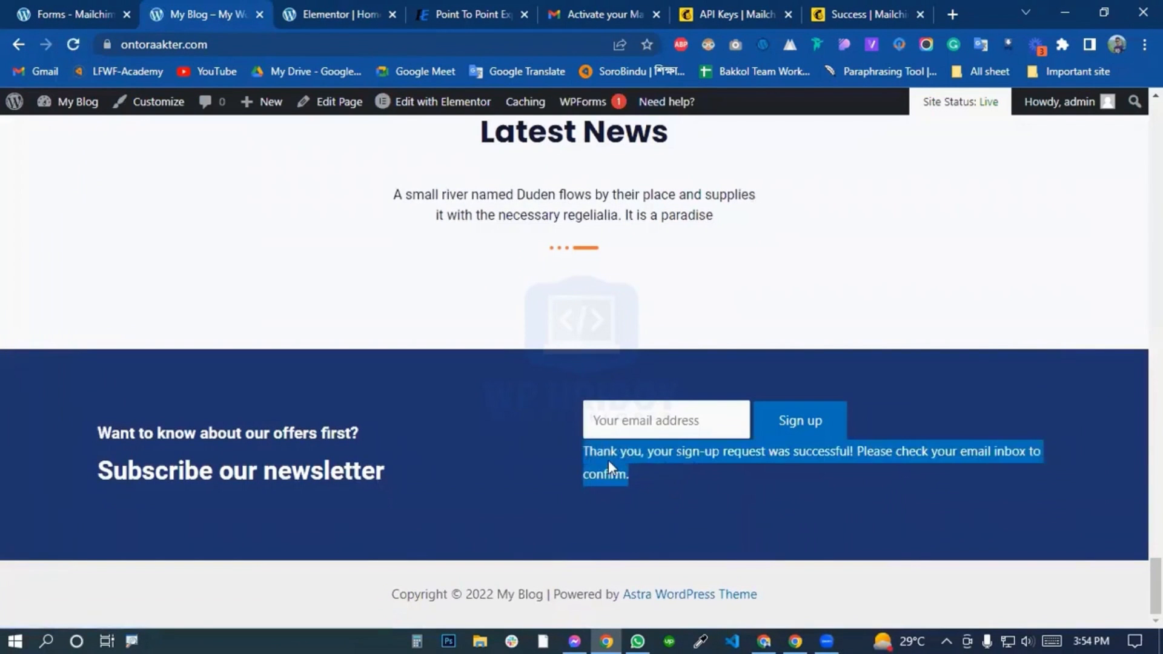
Open the message settings of the sign-up form in the WordPress admin and examine the "Successfully subscribed" text.
click(54, 19)
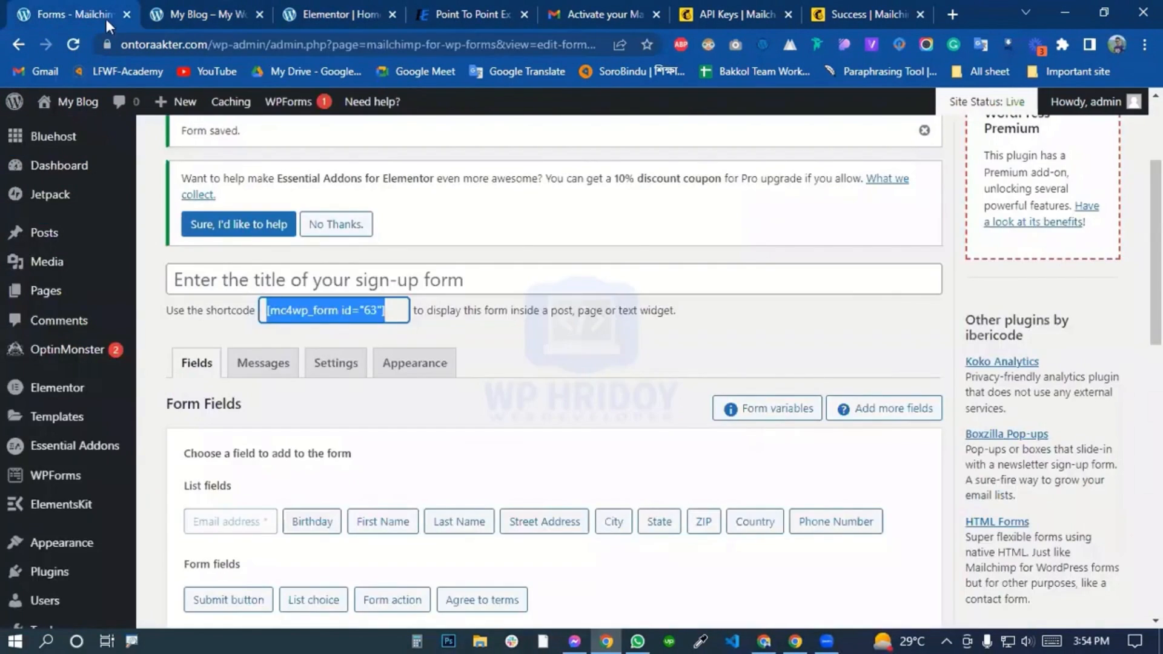
click(260, 290)
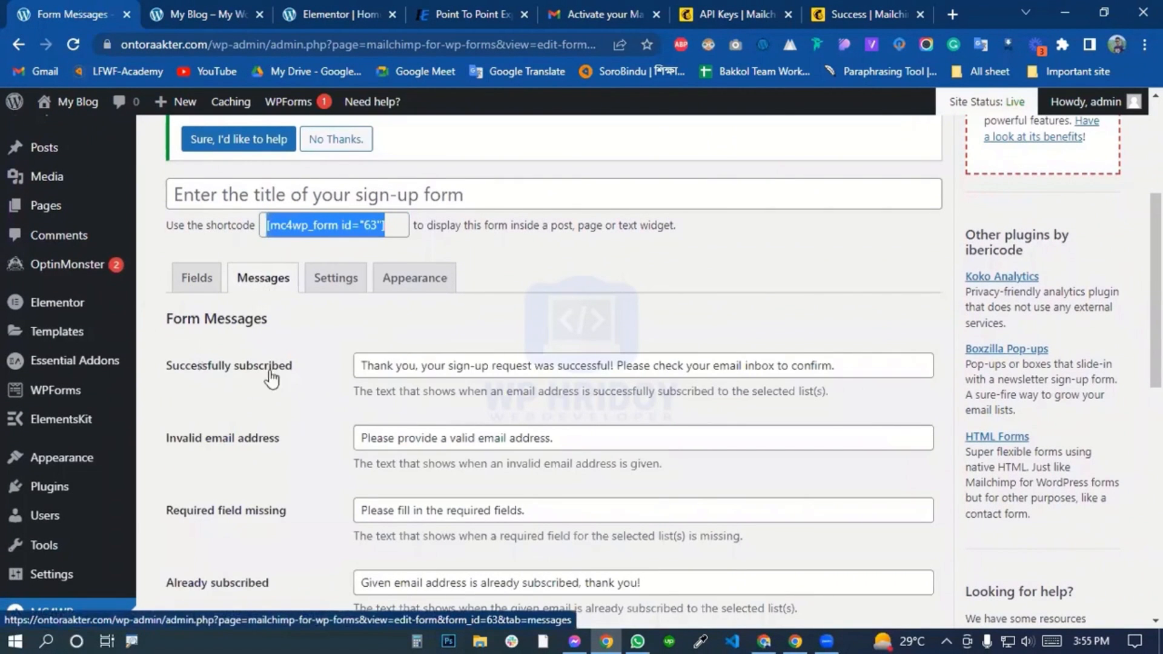
drag(360, 366, 899, 378)
click(899, 377)
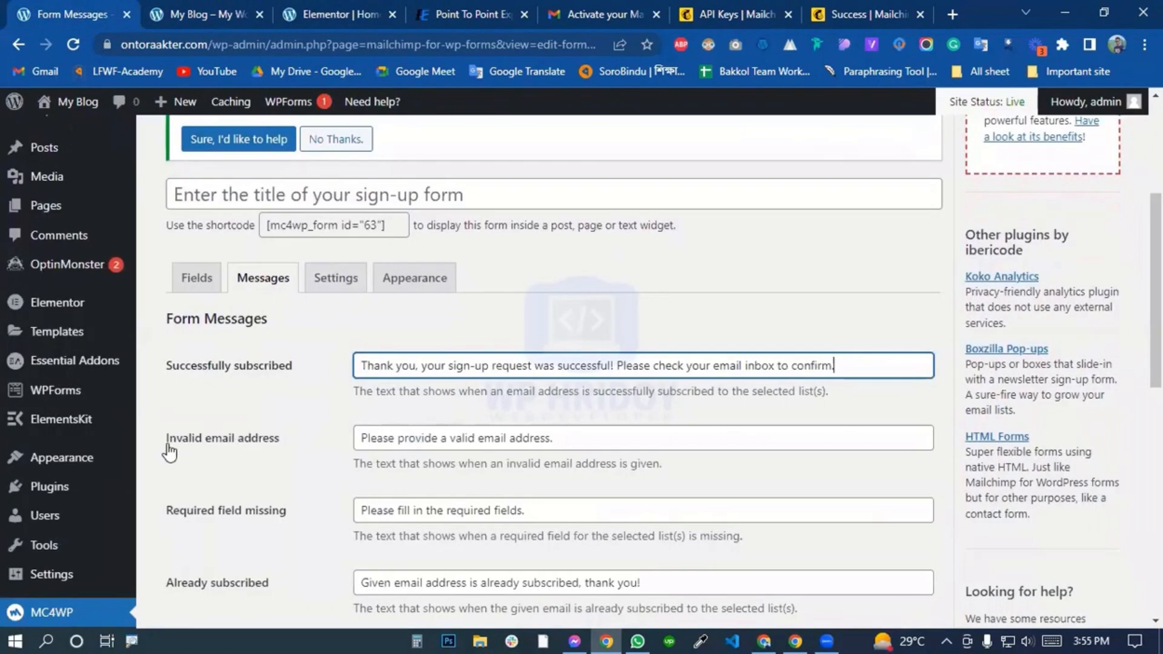
Review the remaining form messages, from "Invalid email address" and "Required field missing" through "Already subscribed" and "General error" to "Unsubscribed".
drag(168, 446, 318, 468)
scroll(317, 467, down, 3)
drag(195, 340, 306, 339)
drag(193, 413, 328, 424)
drag(198, 486, 248, 488)
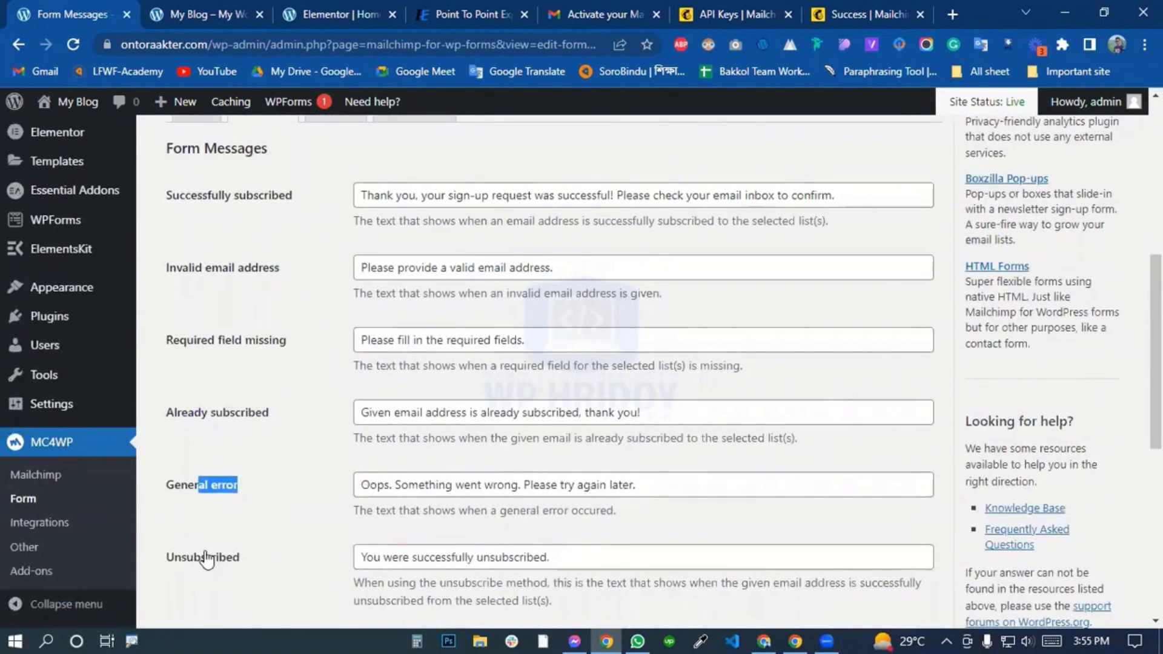
drag(200, 558, 249, 560)
click(309, 562)
scroll(424, 562, down, 6)
scroll(209, 425, up, 5)
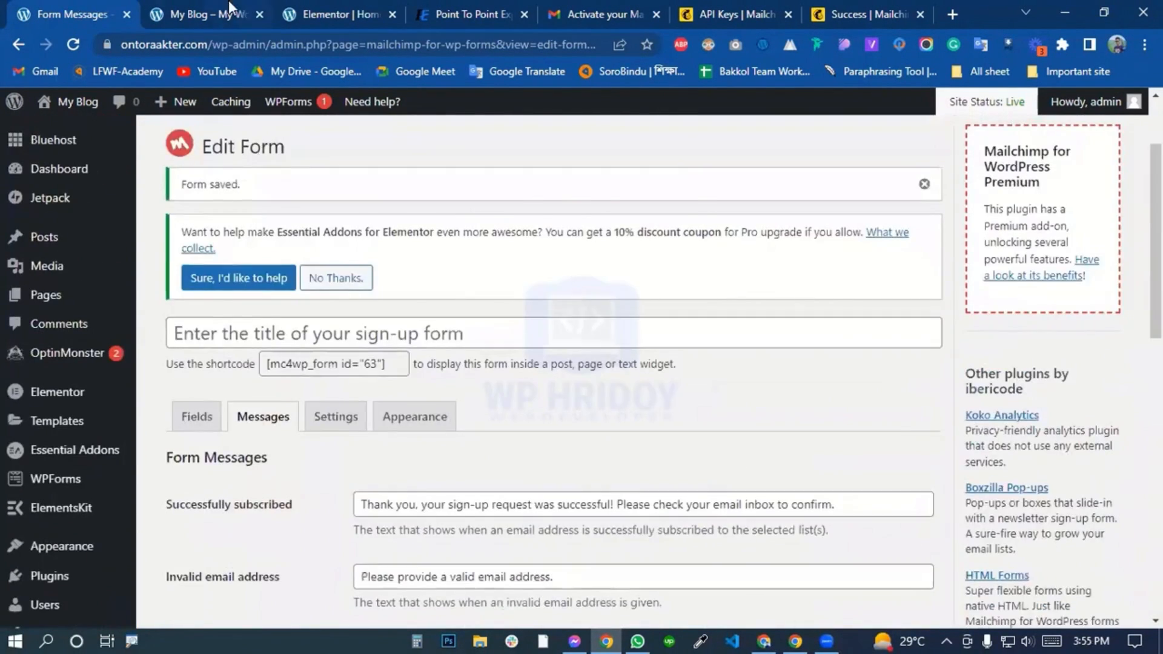